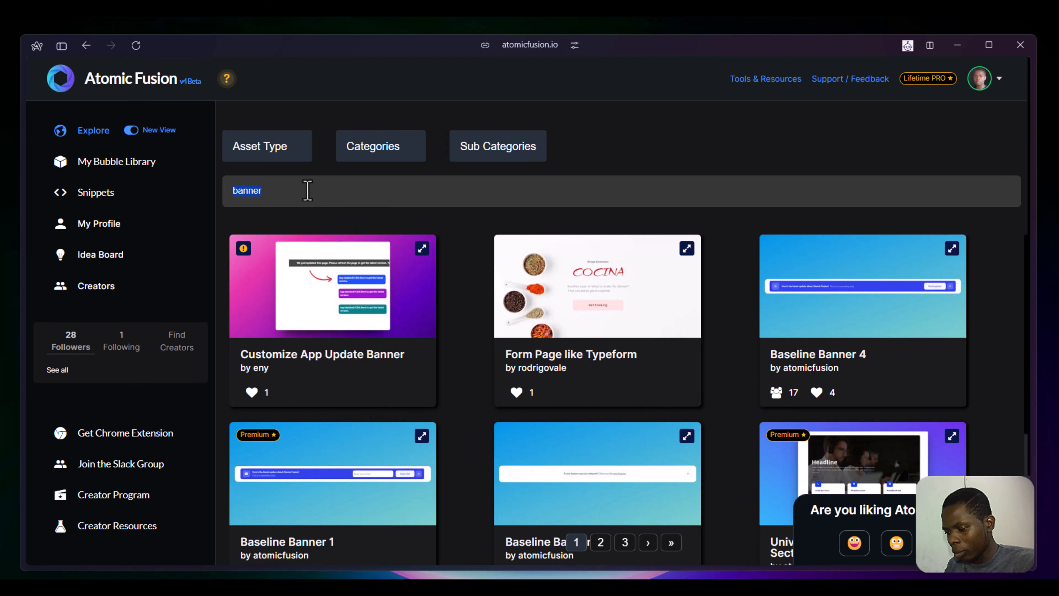
Search the Atomic Fusion assets for "banner" and read the installation instructions of Customize App Update Banner
text(banner)
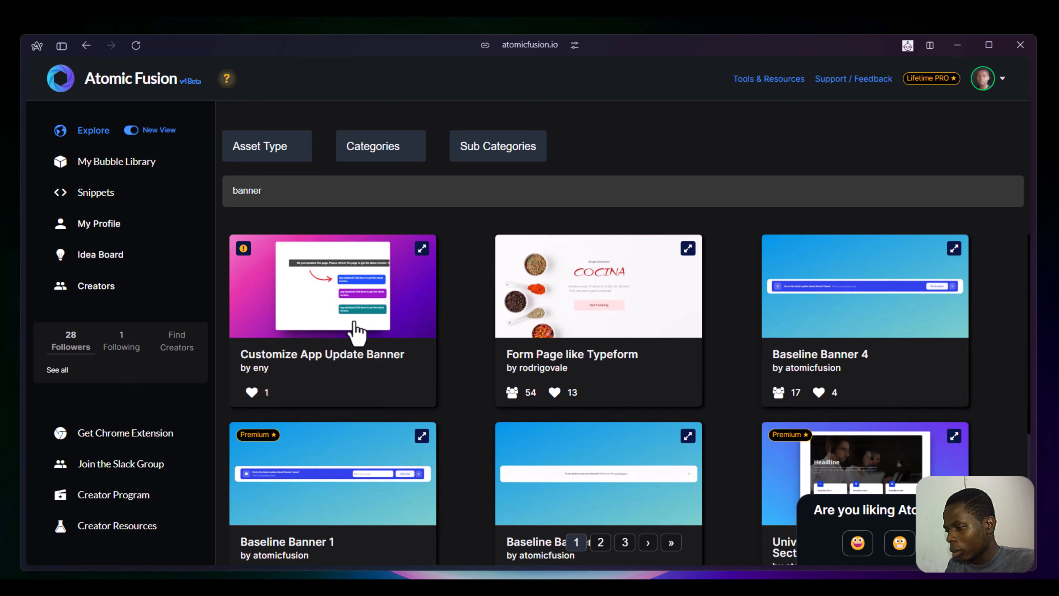
click(354, 330)
scroll(388, 259, down, 8)
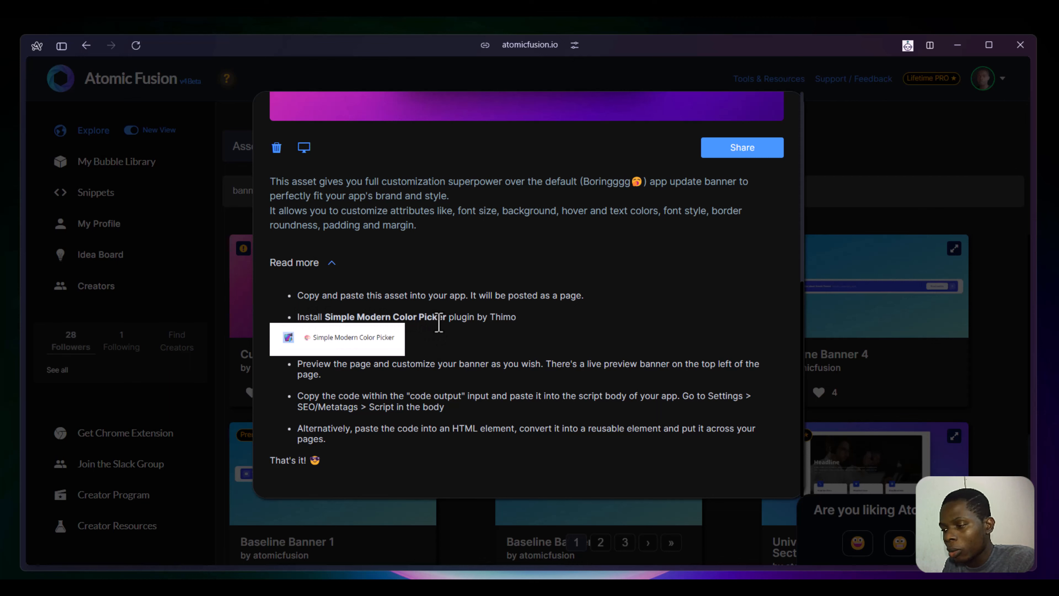
click(844, 189)
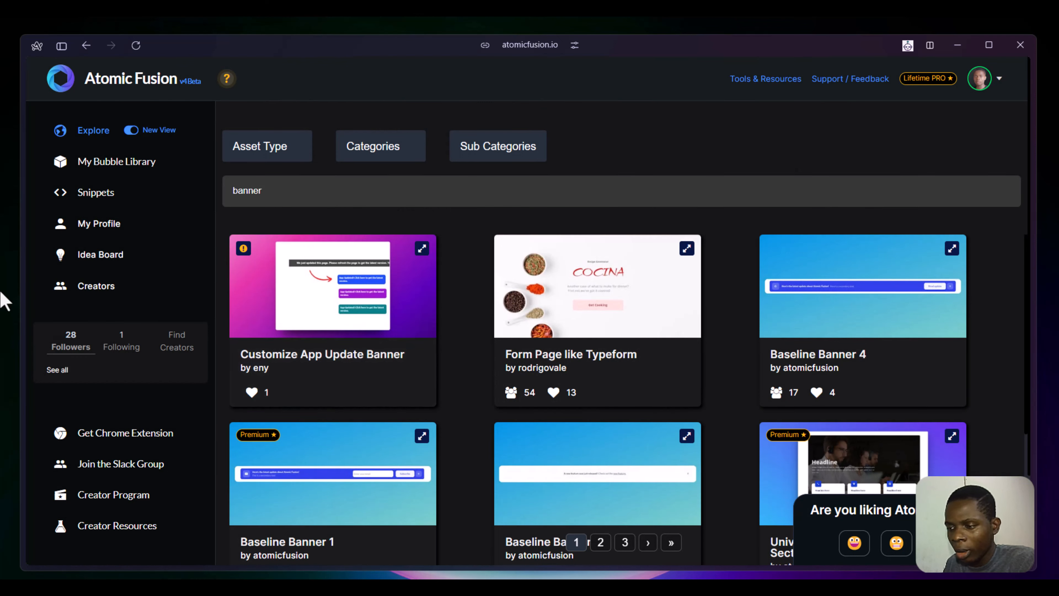
Switch to the bubble-tuts app in the Bubble editor and copy the Customize App Update Banner asset from Atomic Fusion
mouse_move(4, 300)
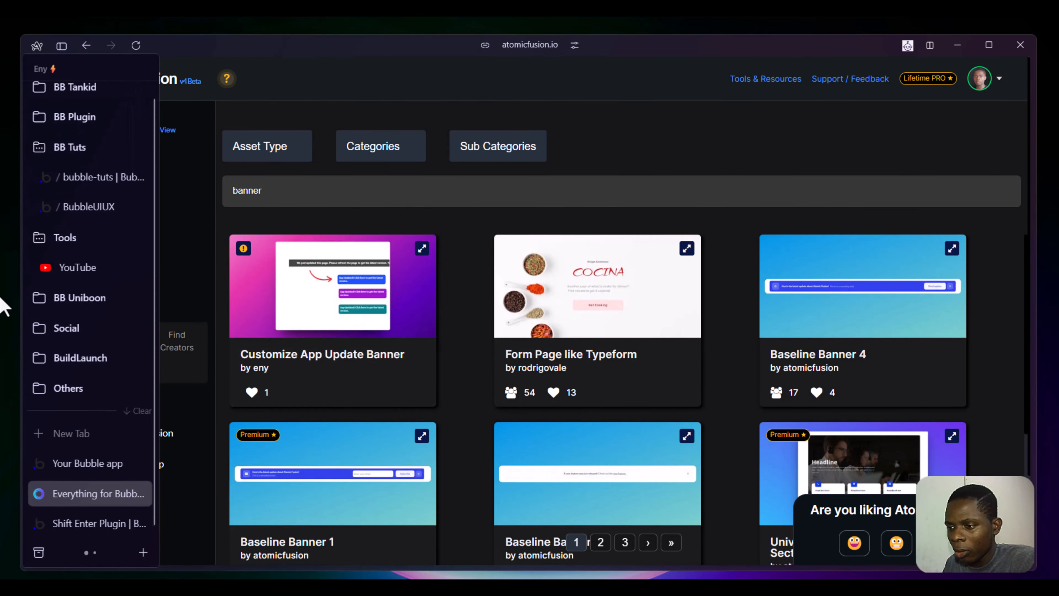
click(93, 184)
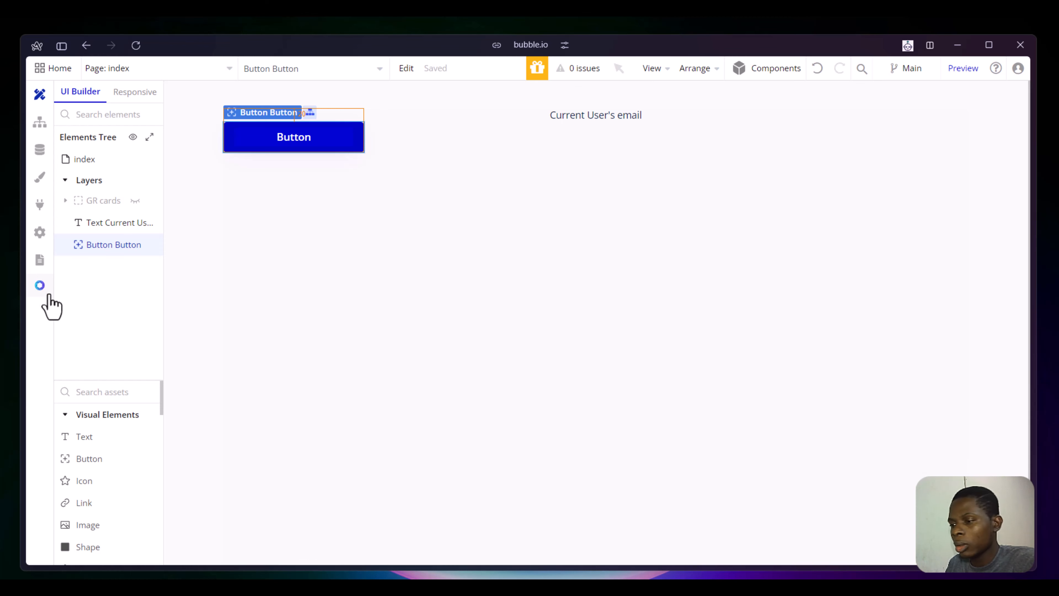
click(41, 288)
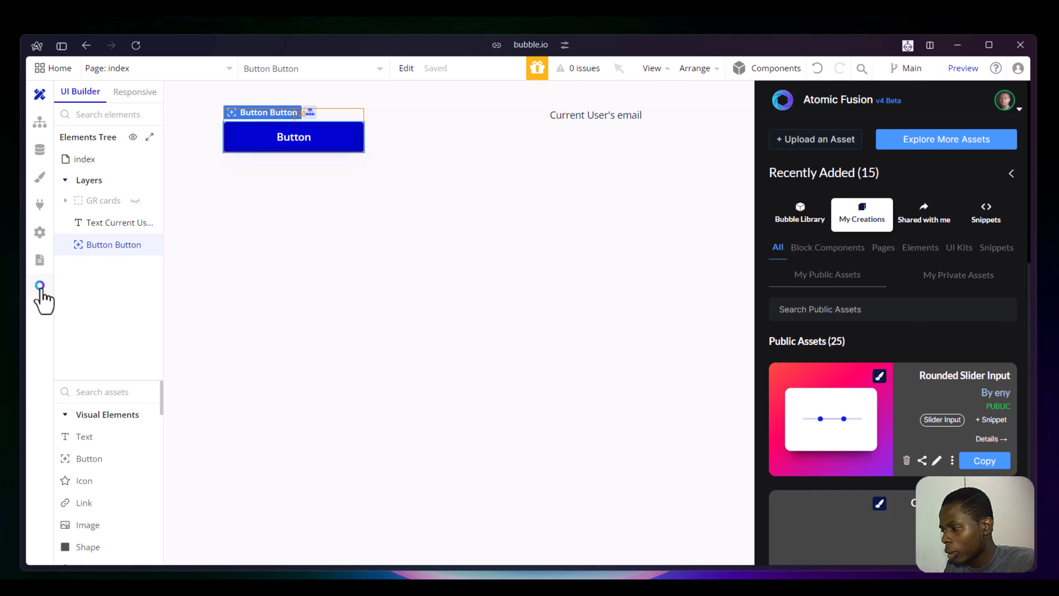
scroll(862, 342, down, 5)
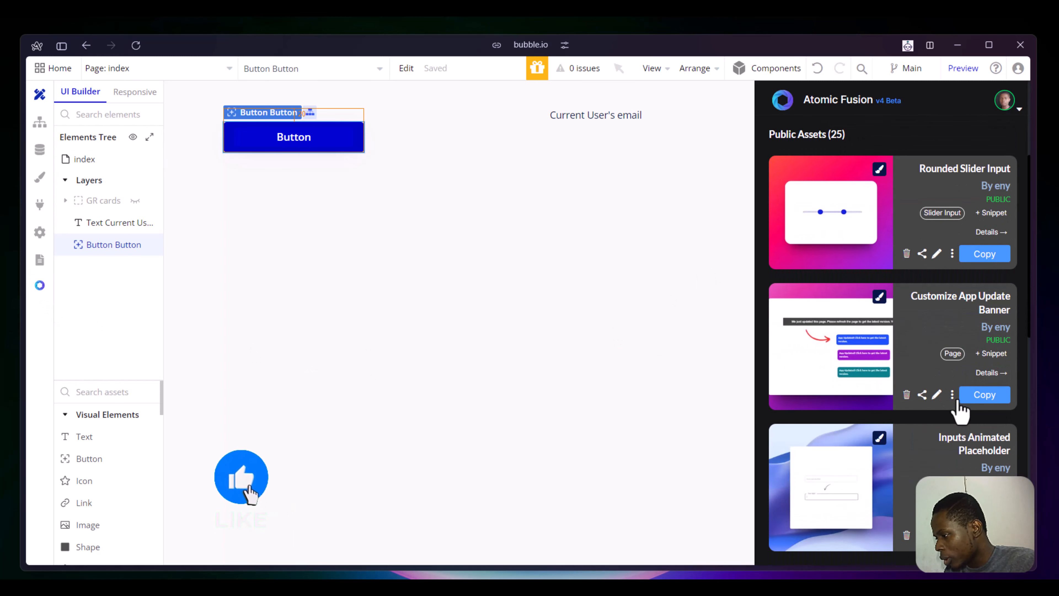
click(983, 396)
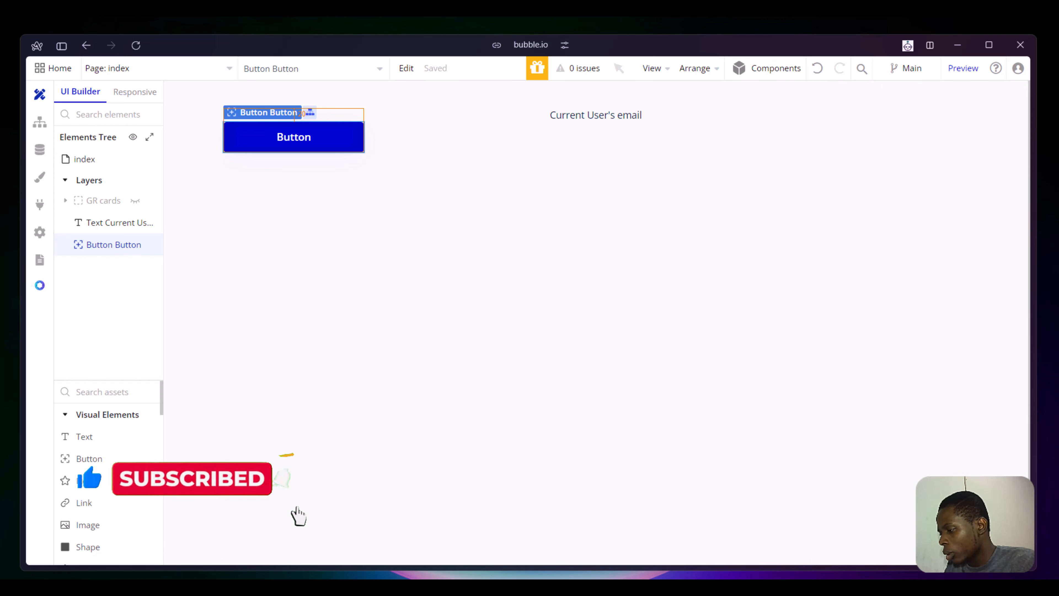
Paste the copied asset as a new page named app_update_banner_customizer
right_click(479, 282)
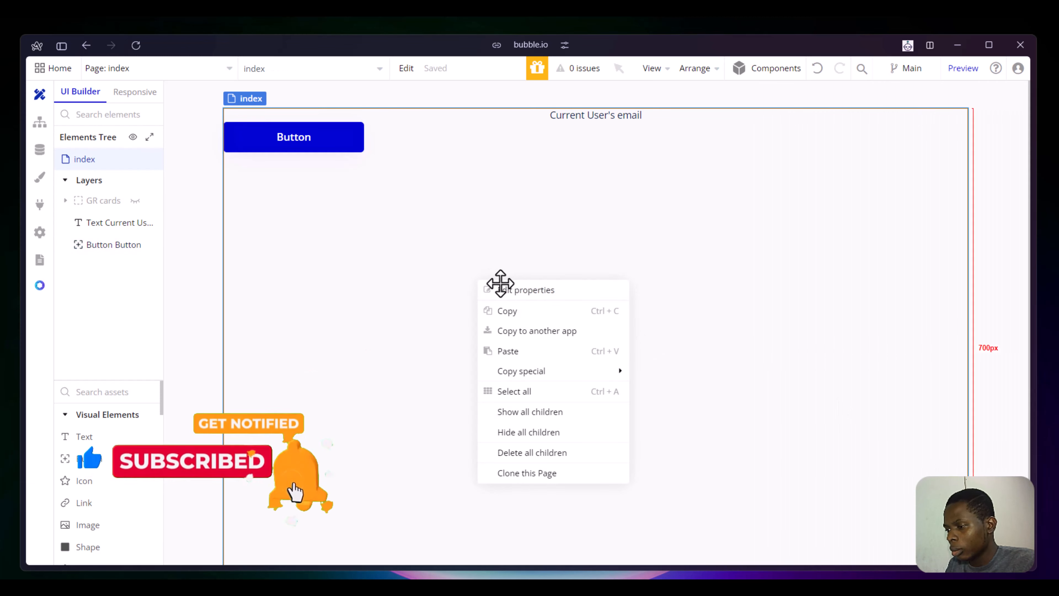
click(508, 351)
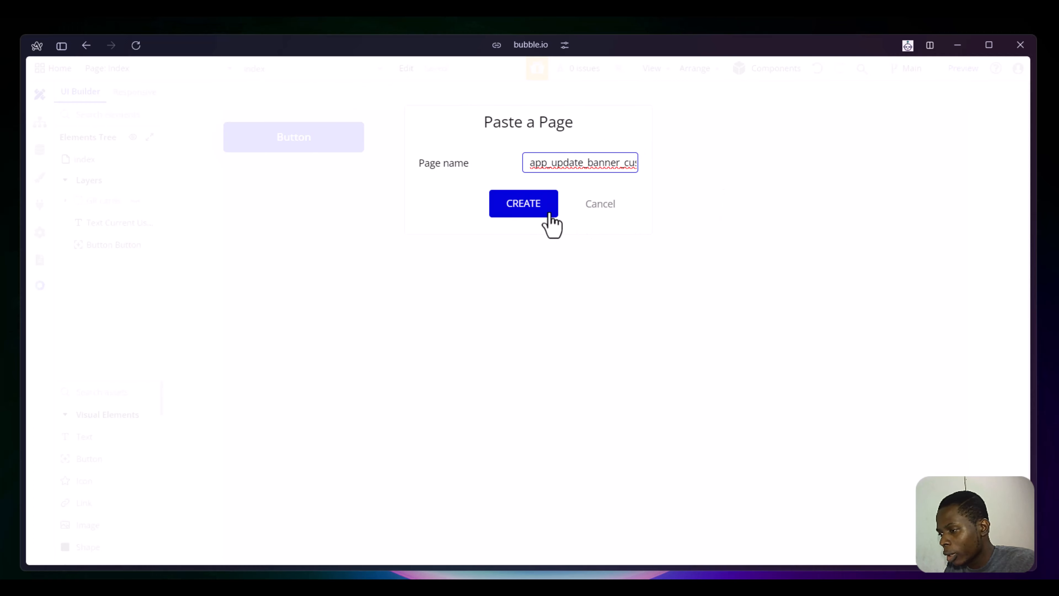
click(524, 216)
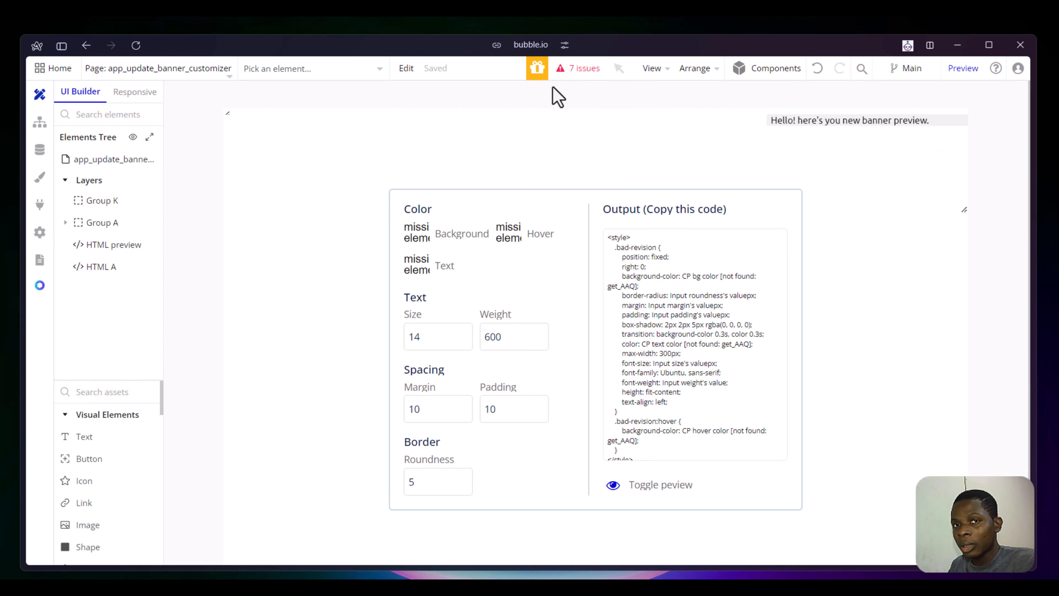
Find the Simple Modern Color Picker plugin by searching "modern col" and install it in the app
click(40, 211)
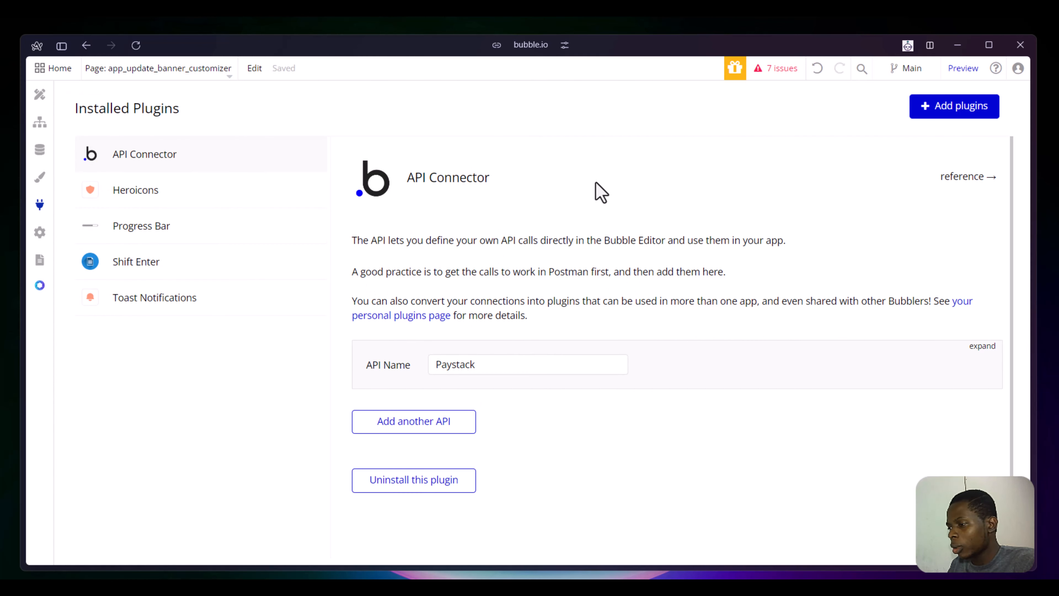
click(967, 109)
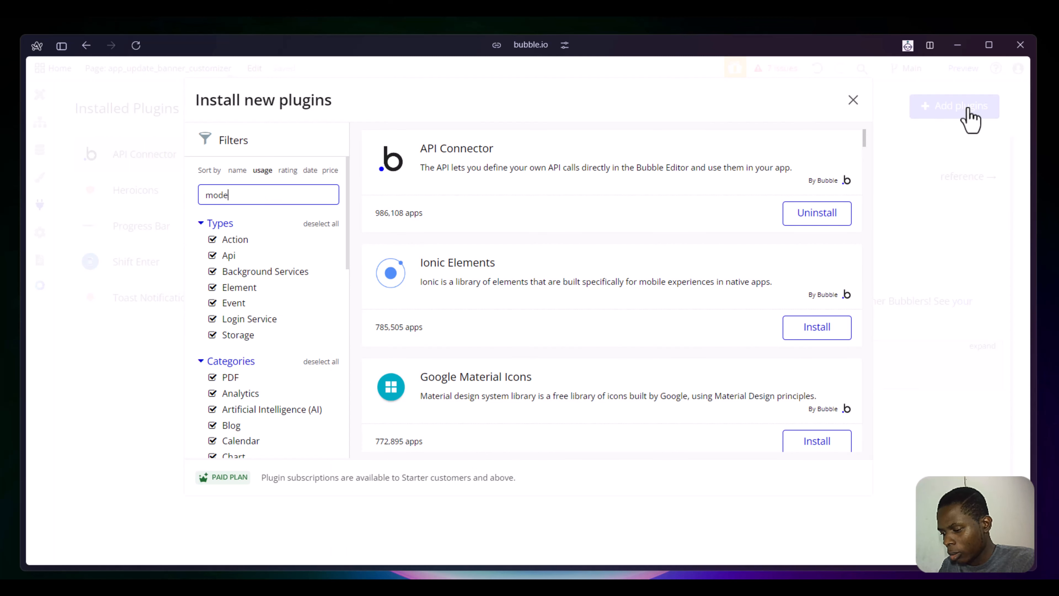
text(modern col)
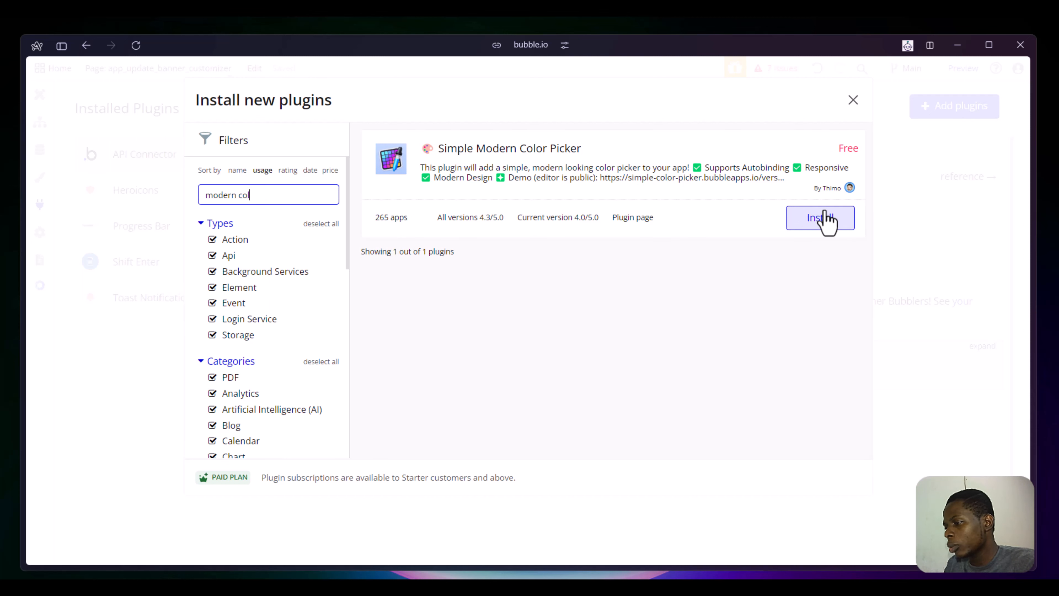
click(827, 221)
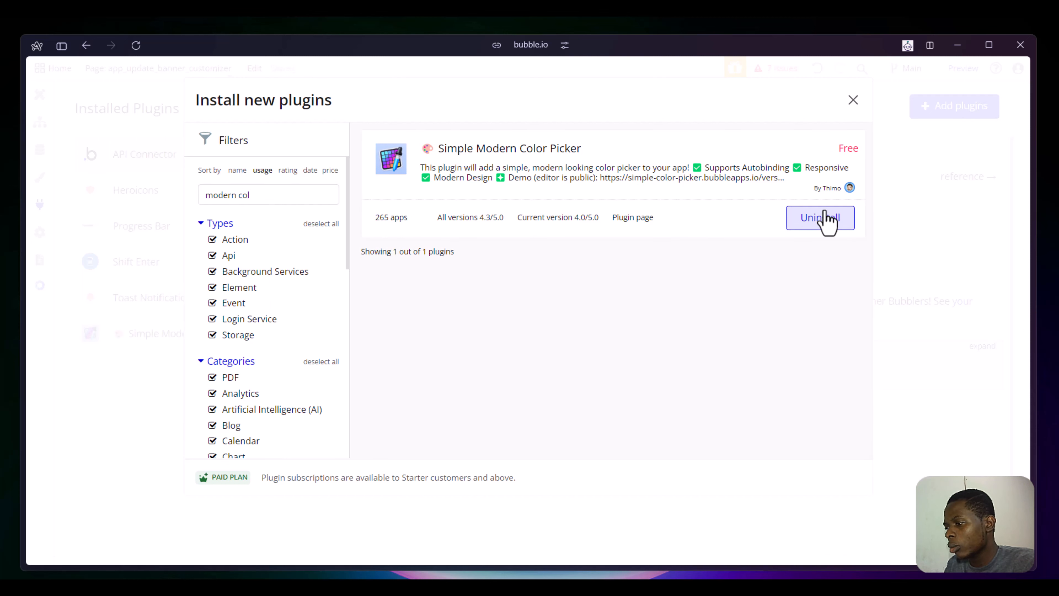
click(853, 103)
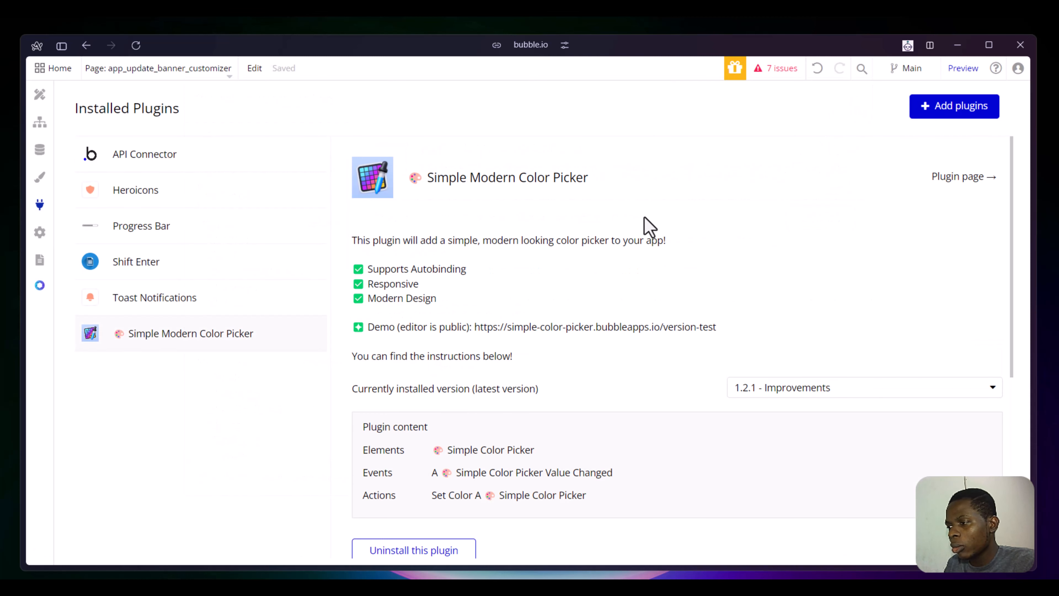
Return to the page design, preview the banner customizer page and look over its text, spacing and border settings
click(41, 100)
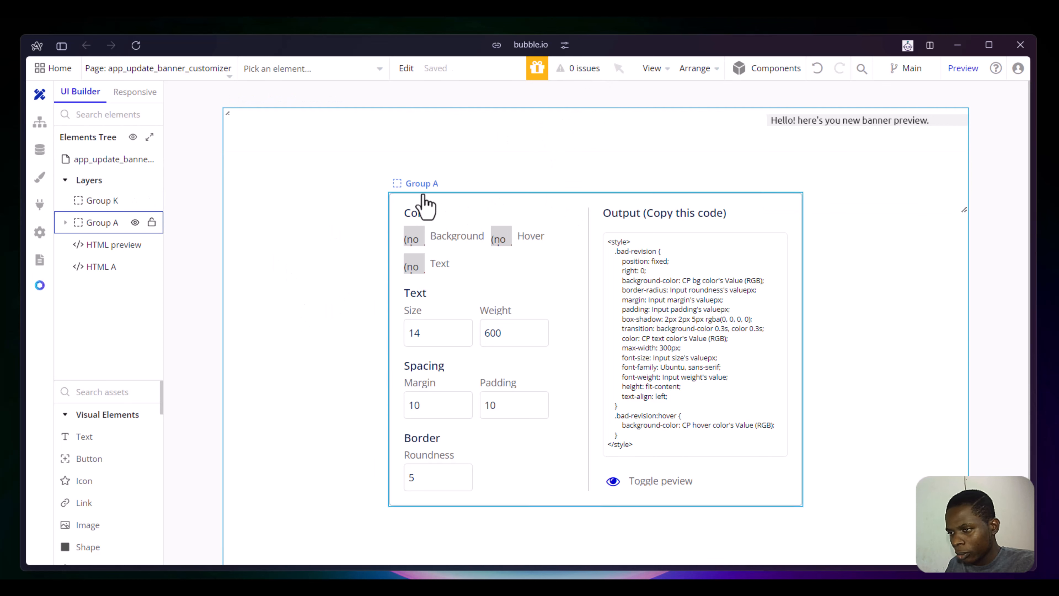
click(966, 72)
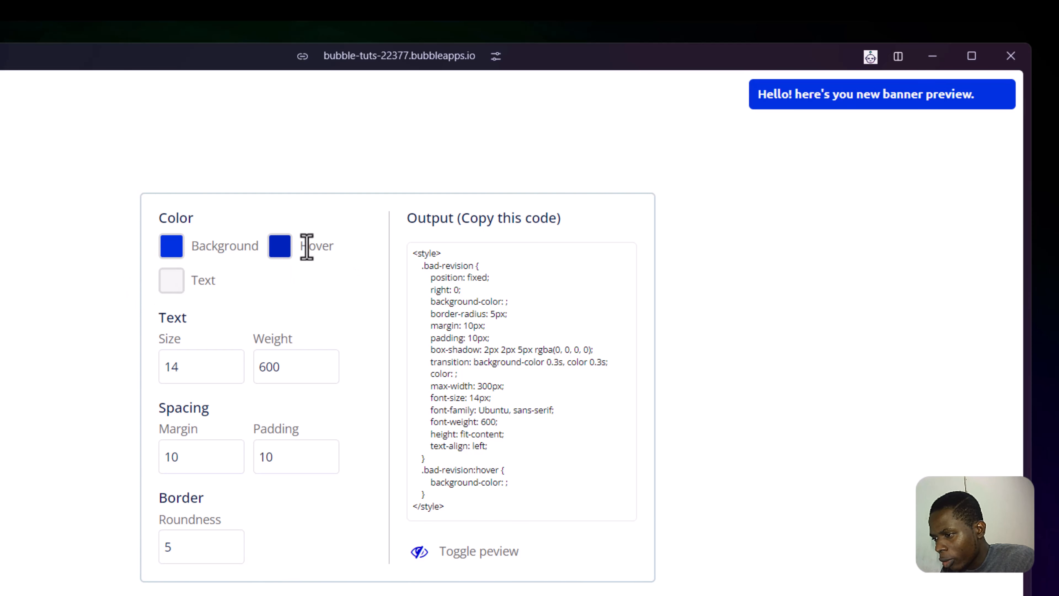
click(204, 370)
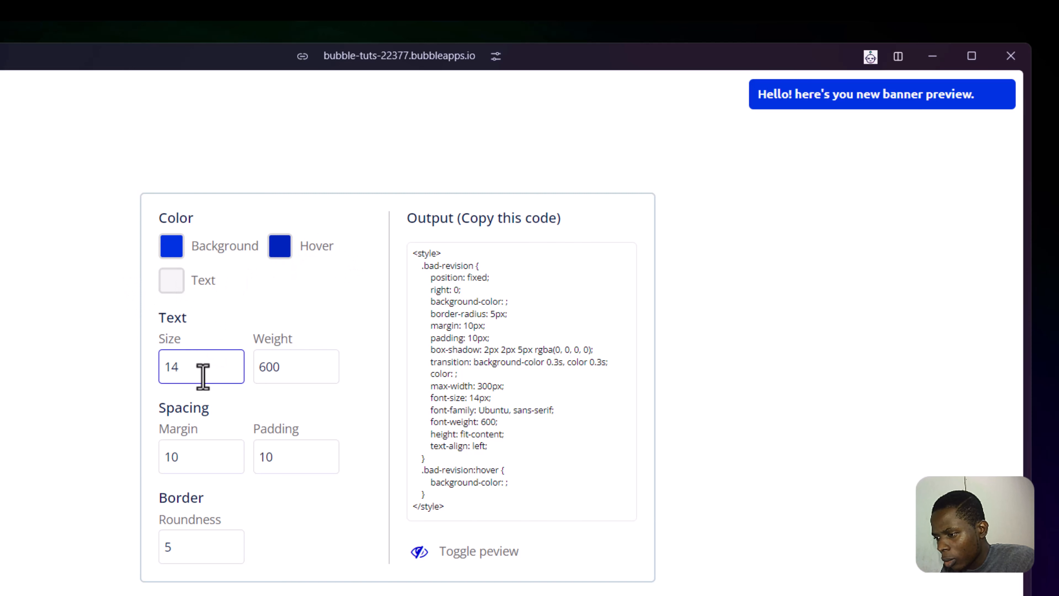
click(306, 376)
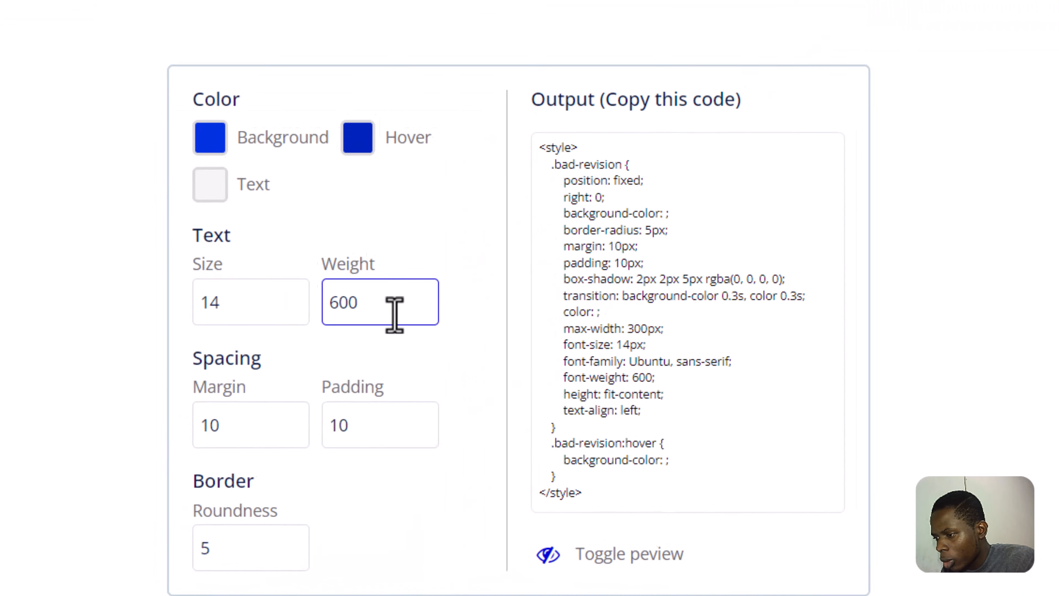
click(288, 417)
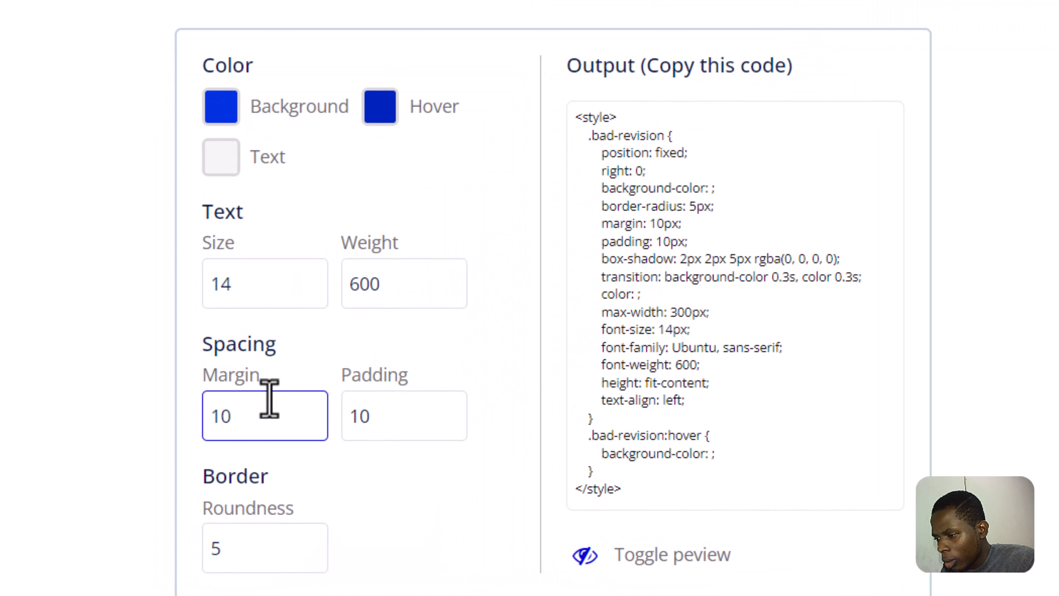
click(399, 406)
click(267, 548)
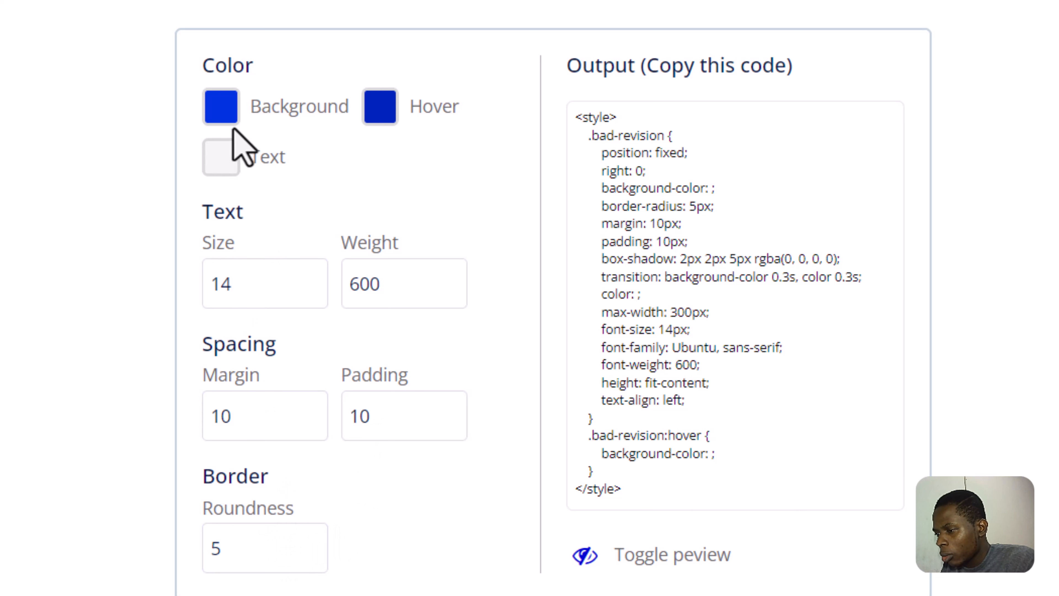
Set the banner's background colour to green #14B000 and save it
click(228, 109)
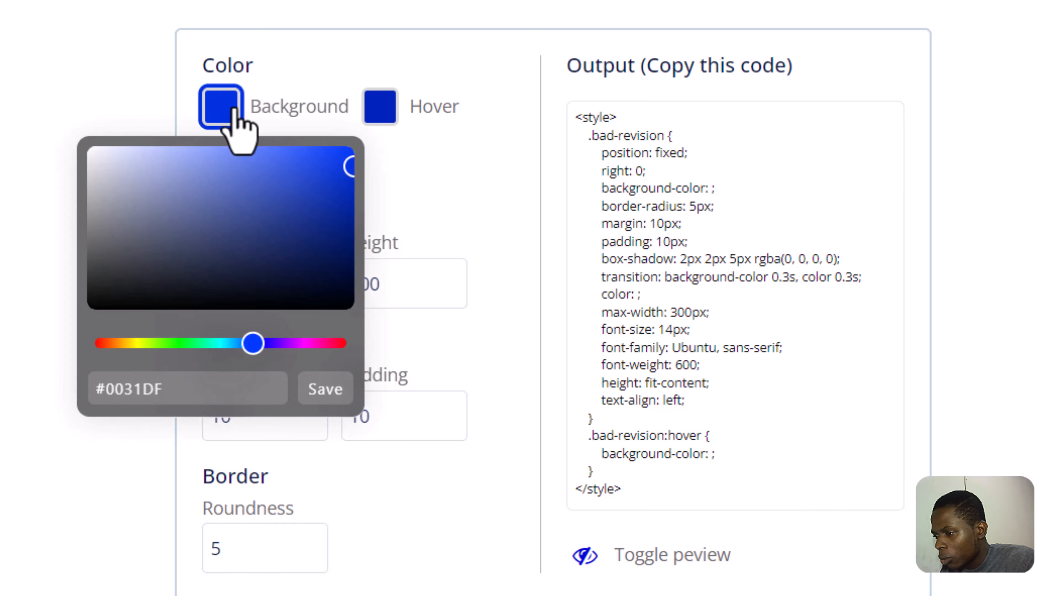
drag(220, 346, 179, 342)
drag(334, 192, 368, 199)
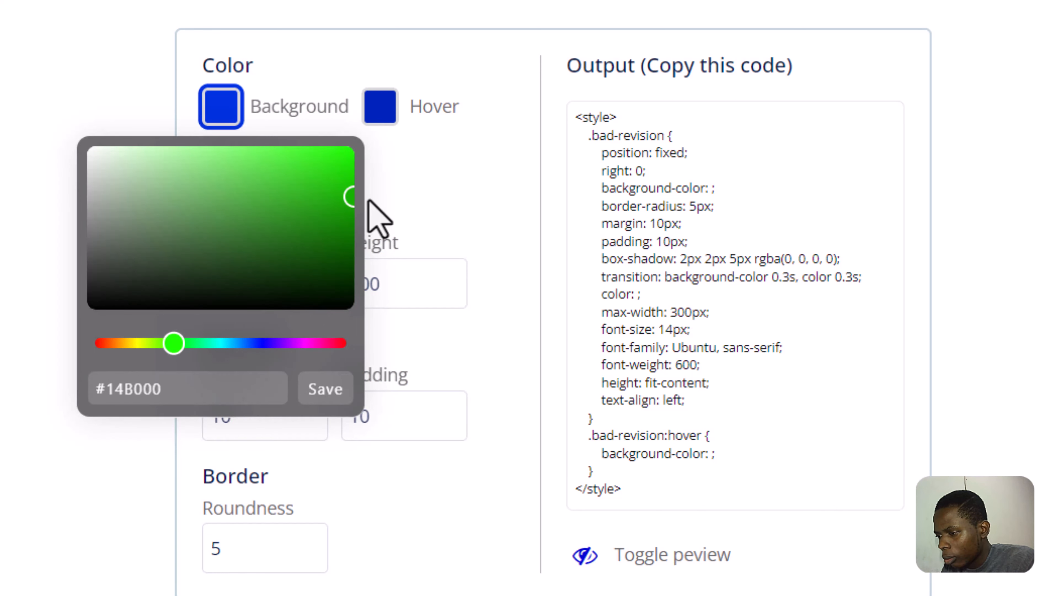
click(337, 390)
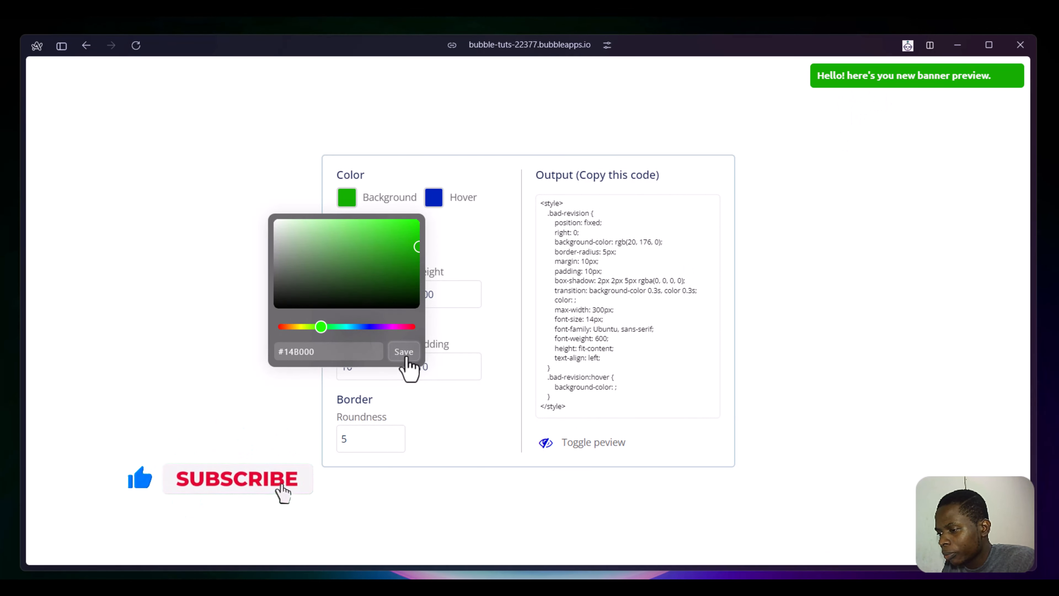
Set the banner's hover colour to dark green #007D30 and save it
click(433, 200)
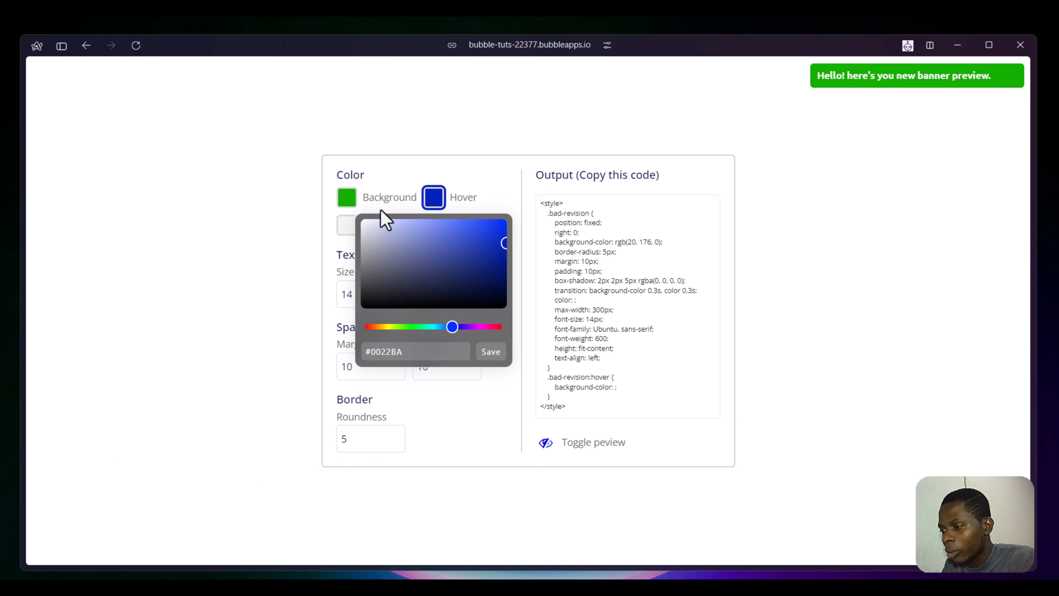
drag(449, 327, 419, 328)
drag(505, 244, 509, 254)
click(490, 353)
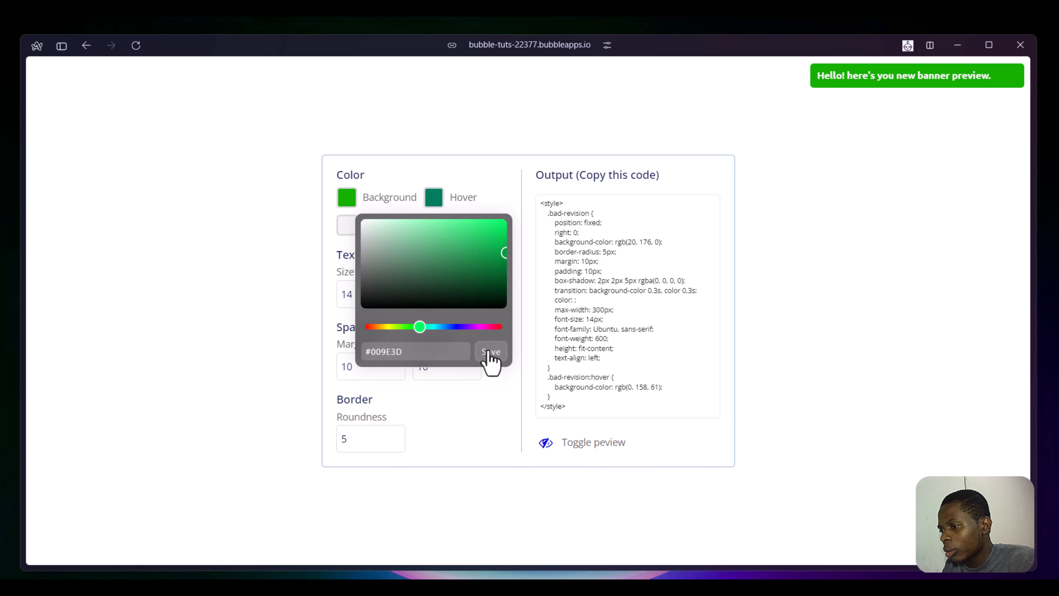
drag(506, 258, 514, 276)
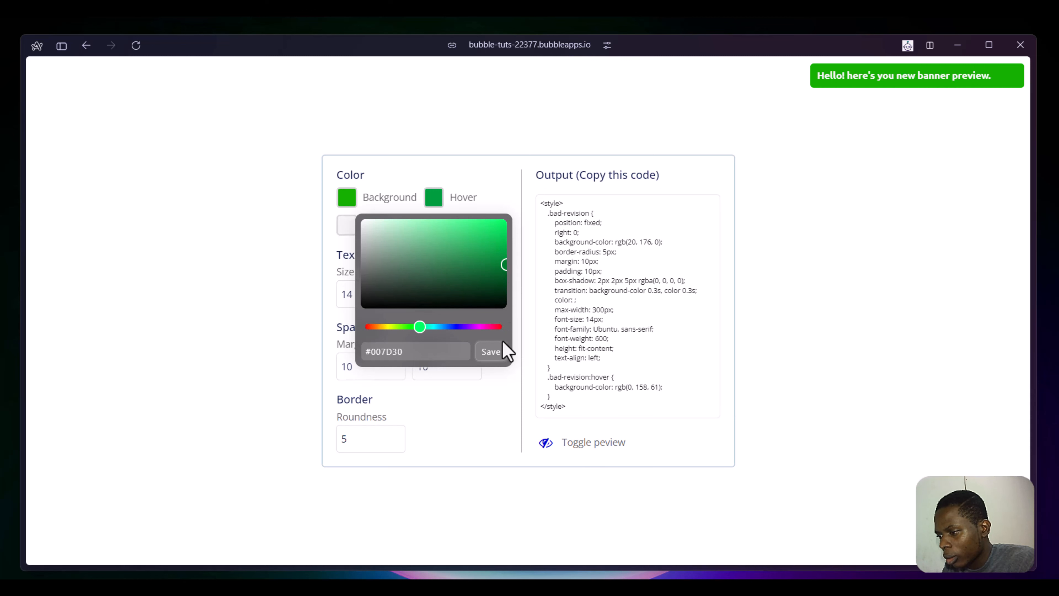
click(500, 354)
click(489, 201)
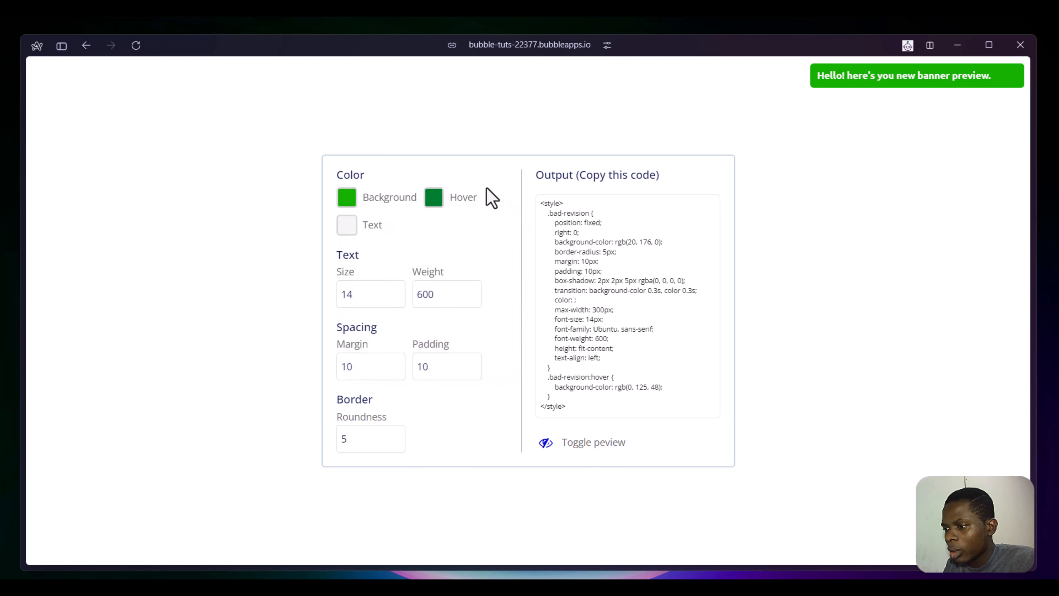
Set the banner's text size to 12, margin to 15, padding to 20 and border roundness to 10
click(342, 233)
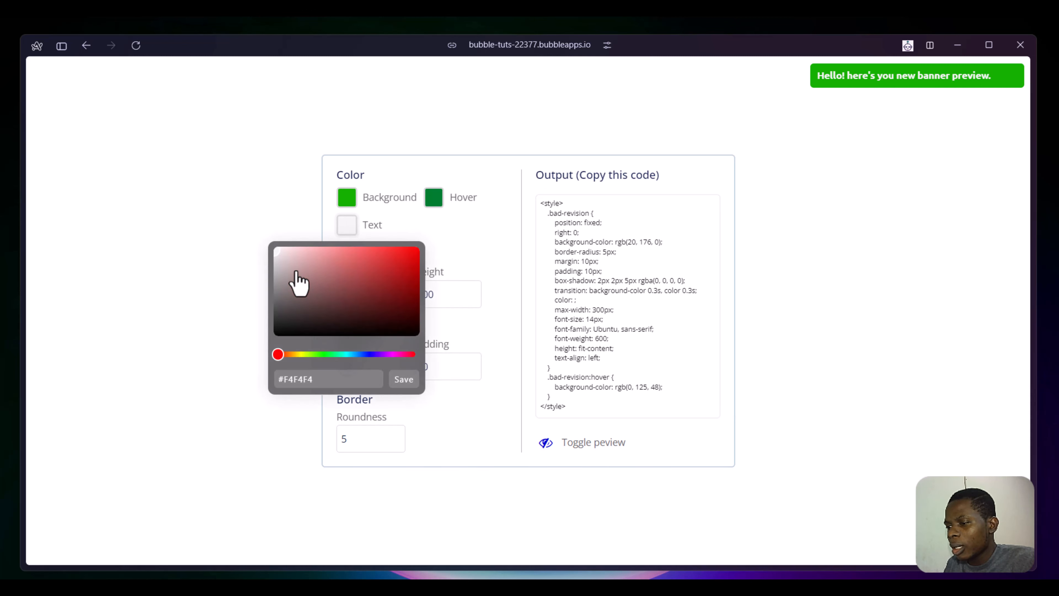
click(463, 258)
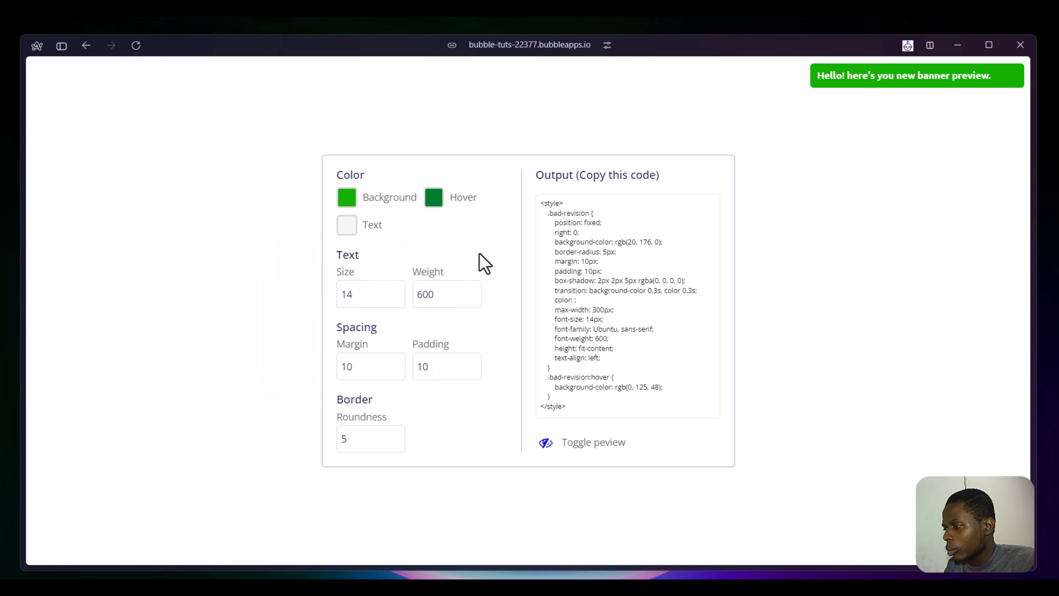
click(365, 295)
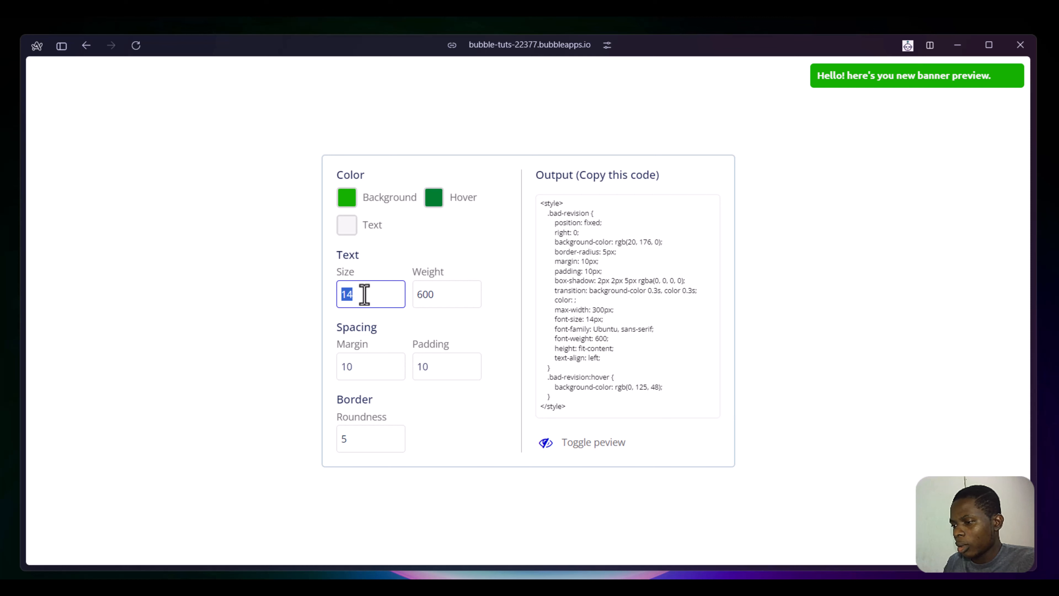
text(12)
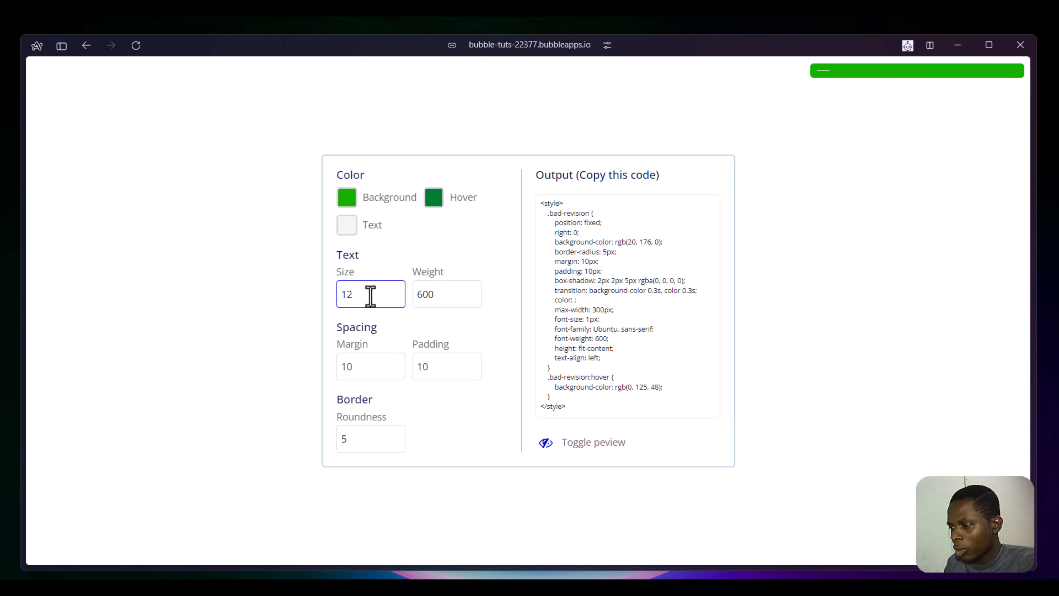
click(461, 283)
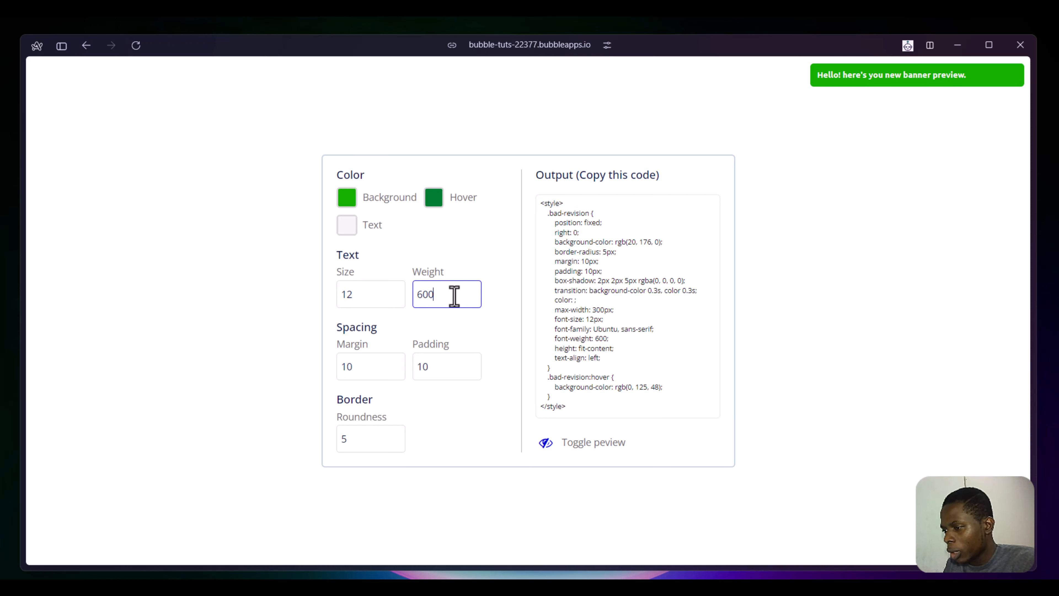
click(395, 366)
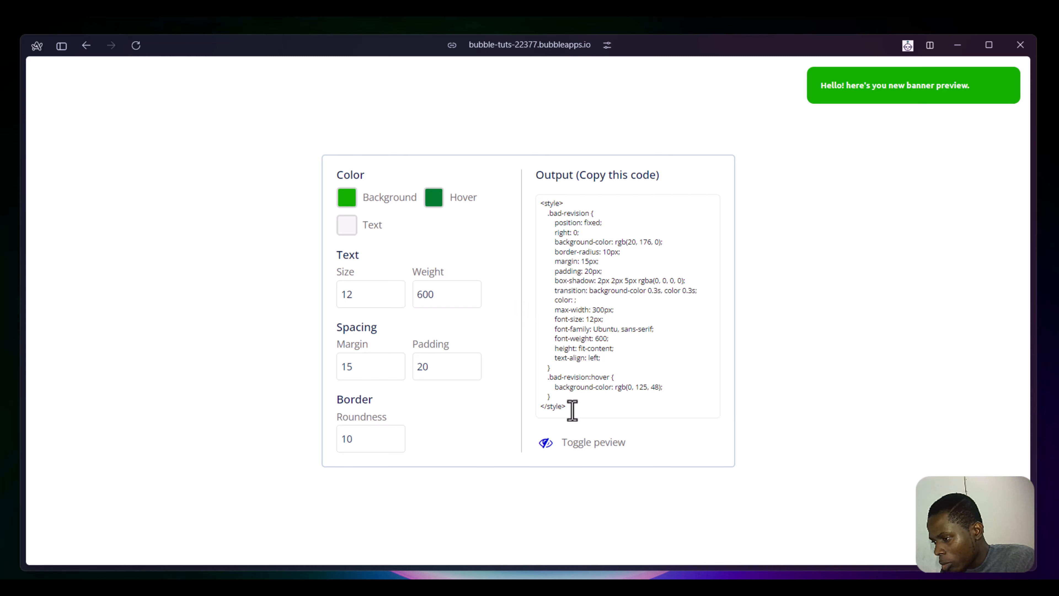
Copy the whole generated banner style code from the customizer's output
drag(569, 409, 537, 204)
key(ctrl+c)
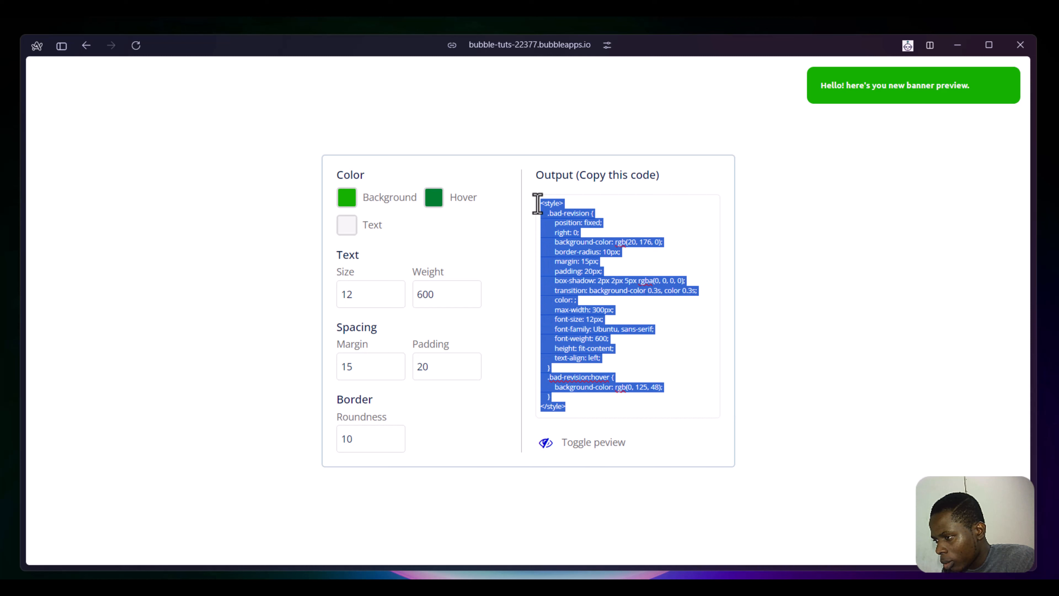
right_click(558, 225)
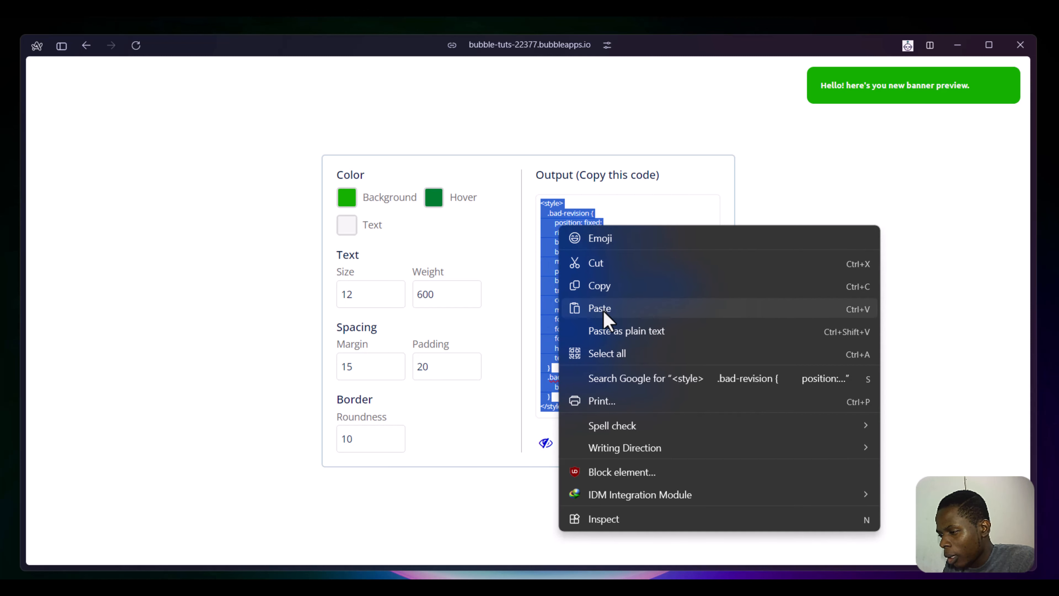
click(599, 286)
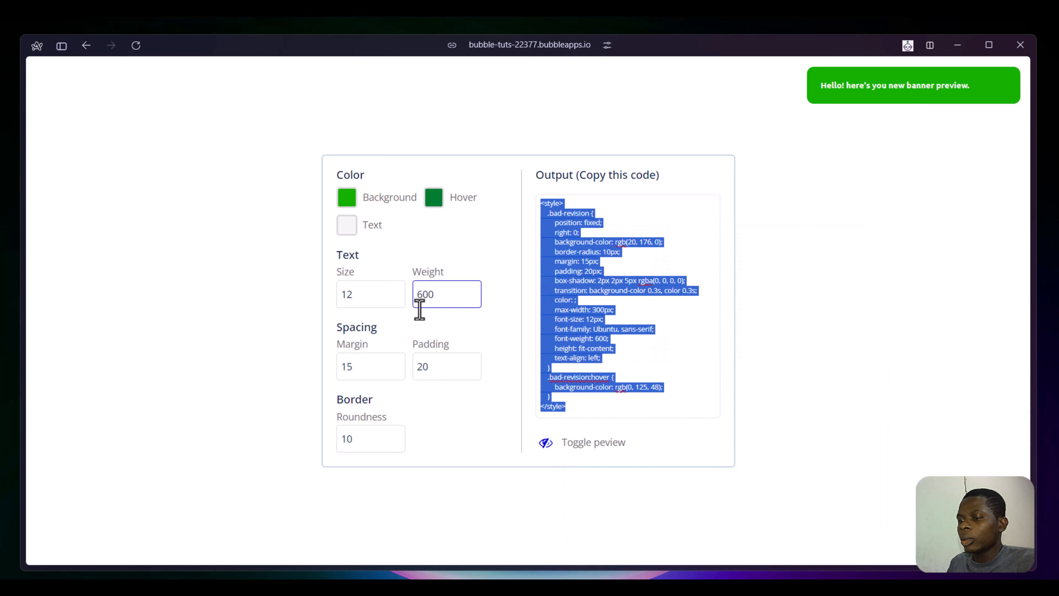
Return to the app editor and paste the copied style code into the Script in the body field of the SEO / metatags settings
mouse_move(2, 292)
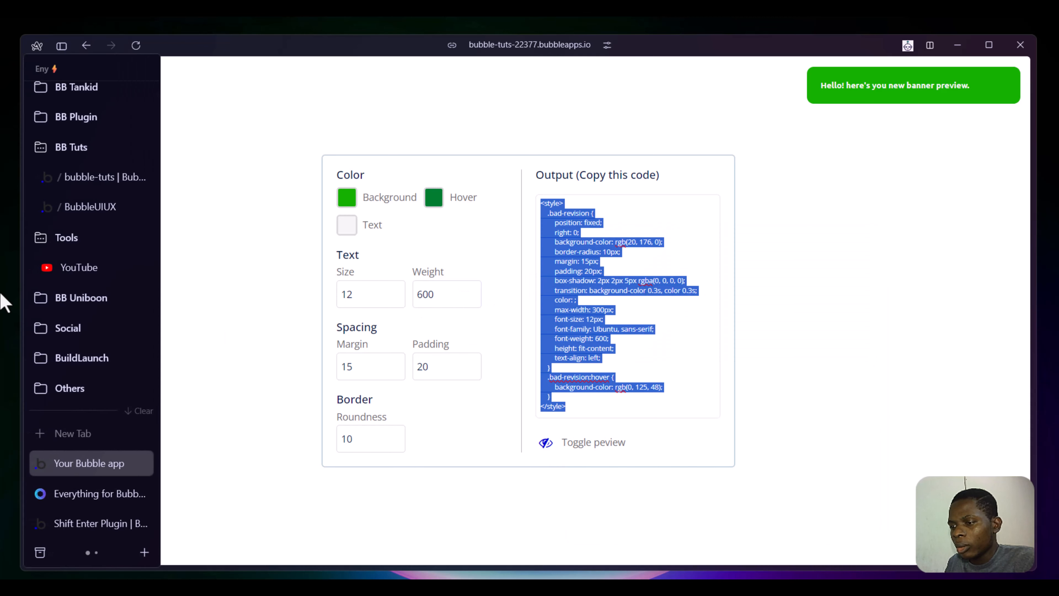
click(94, 177)
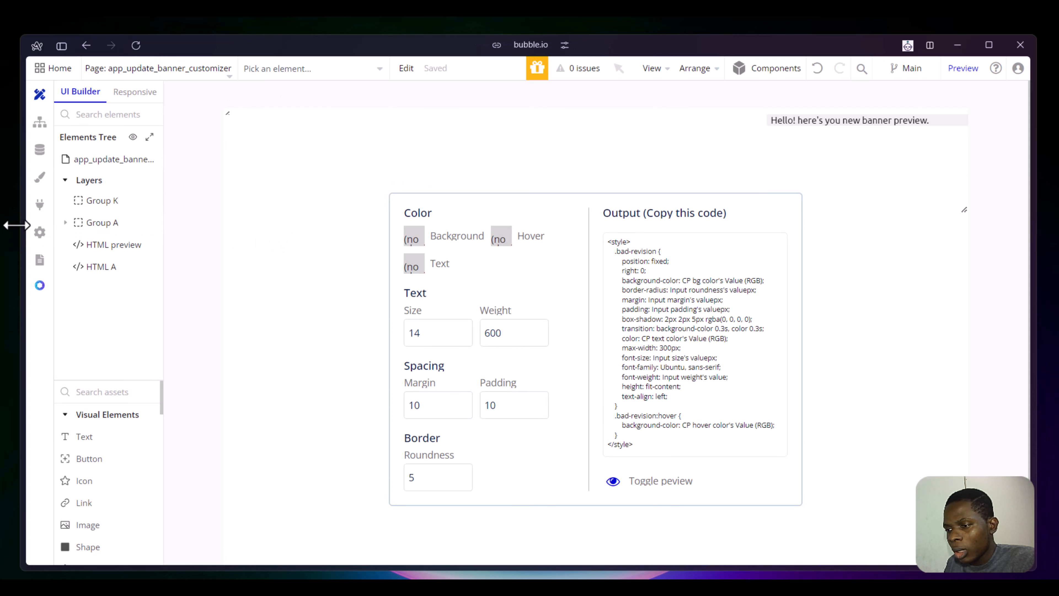
click(38, 233)
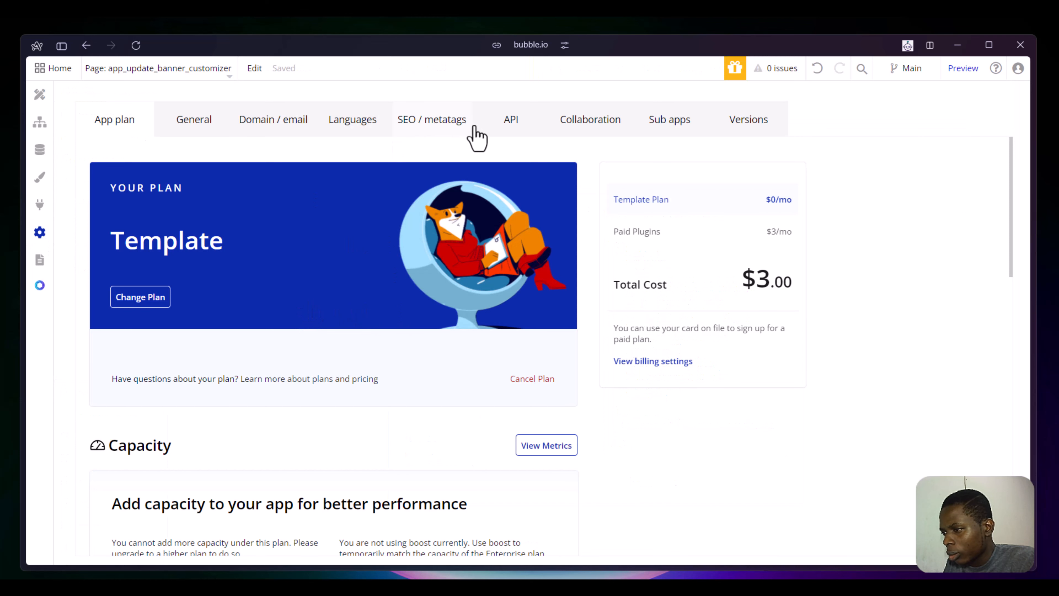
click(424, 122)
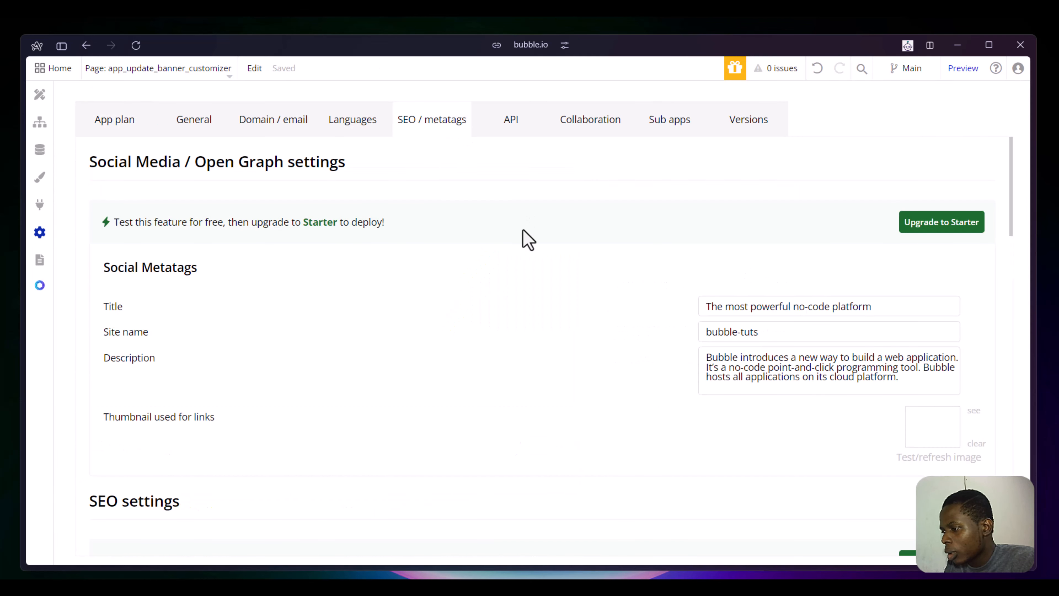
scroll(525, 239, down, 10)
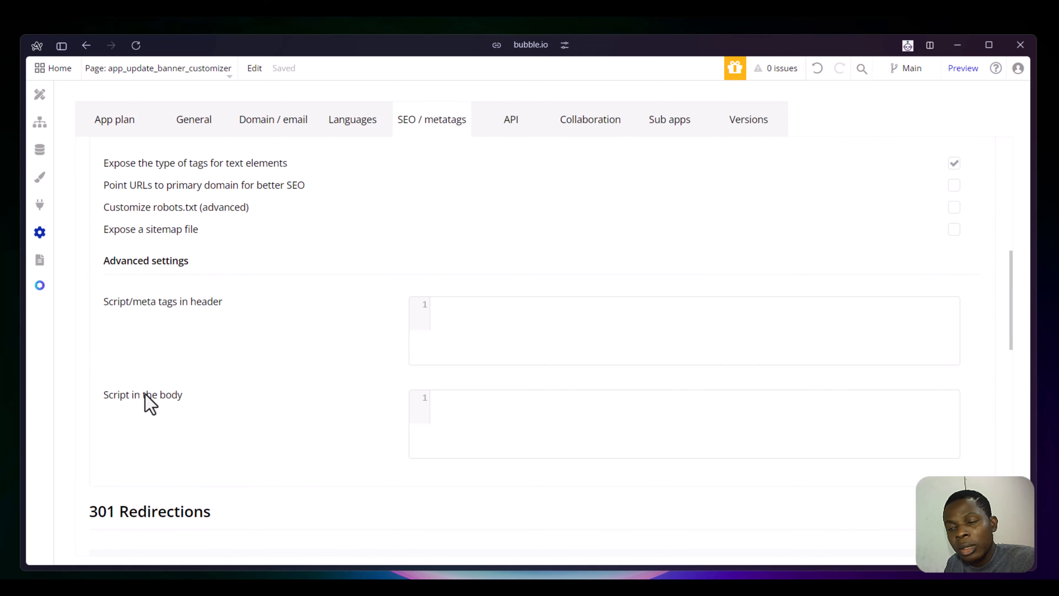
click(443, 395)
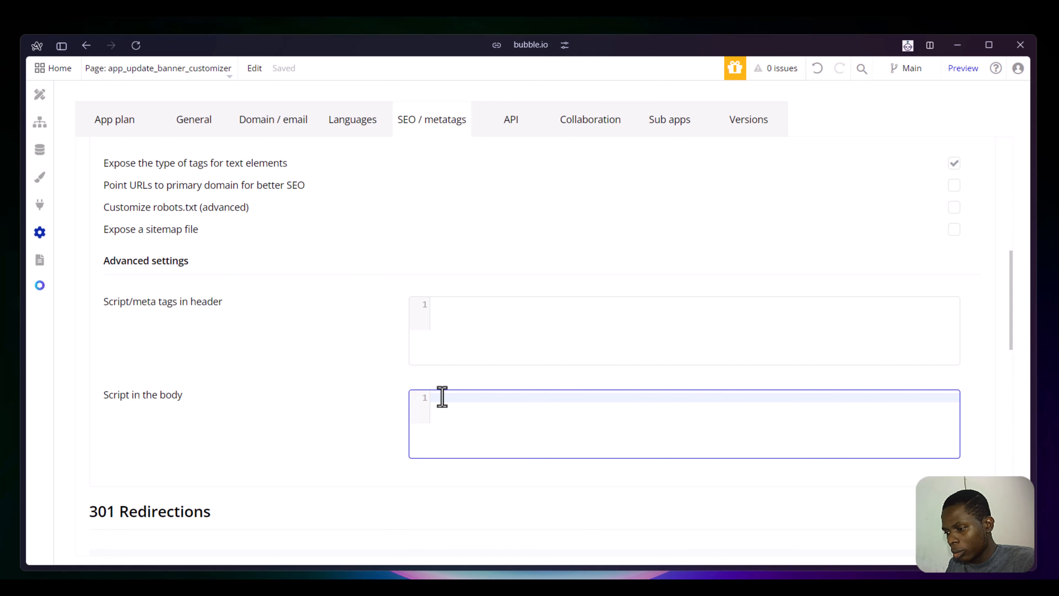
key(ctrl+v)
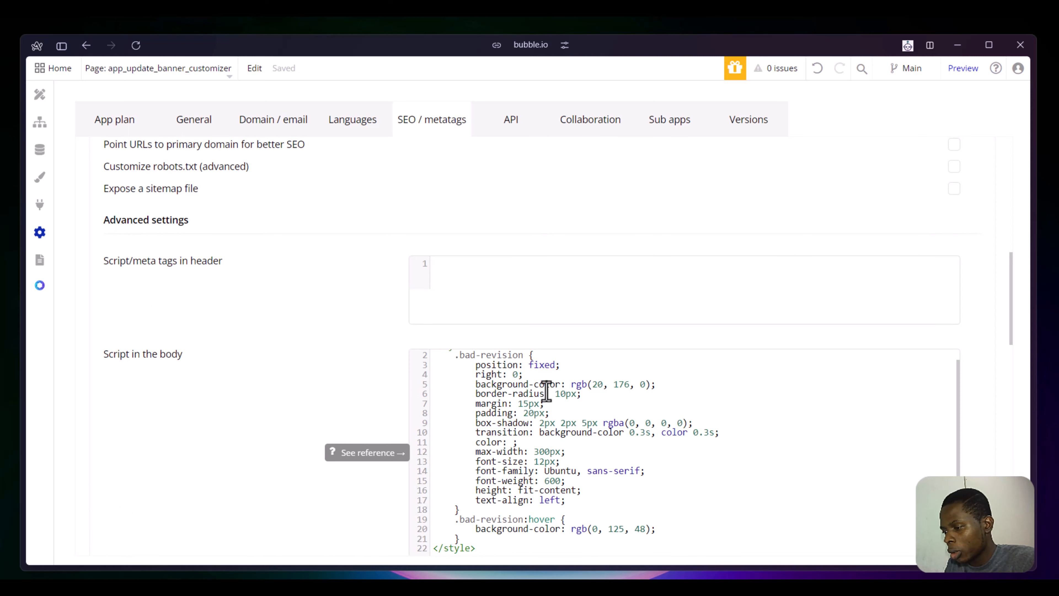
scroll(527, 386, down, 6)
scroll(519, 394, up, 5)
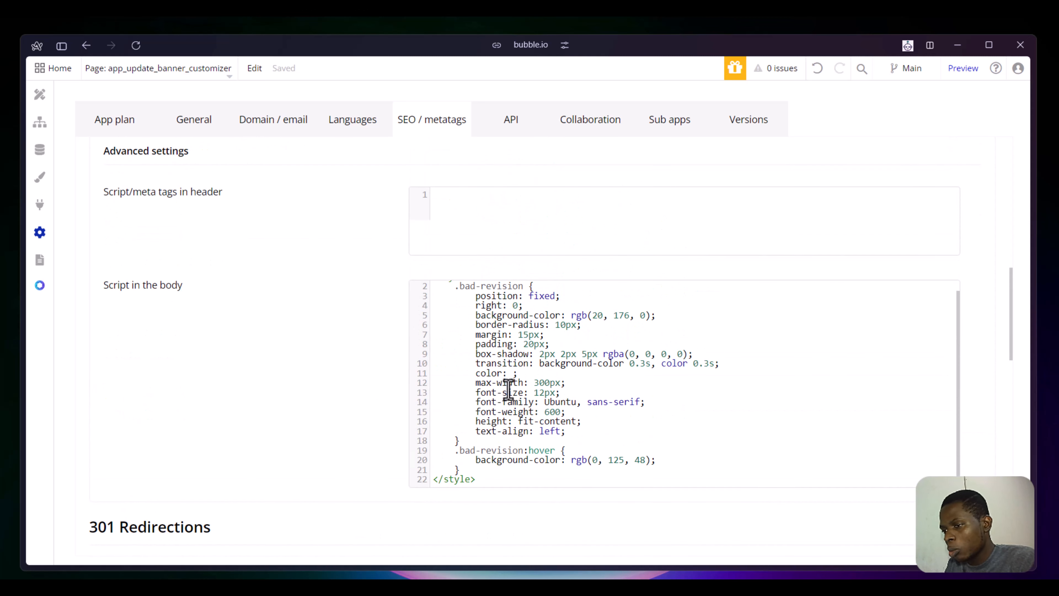
Switch to the BubbleUIUX preview and refresh the app through its update banner
mouse_move(6, 348)
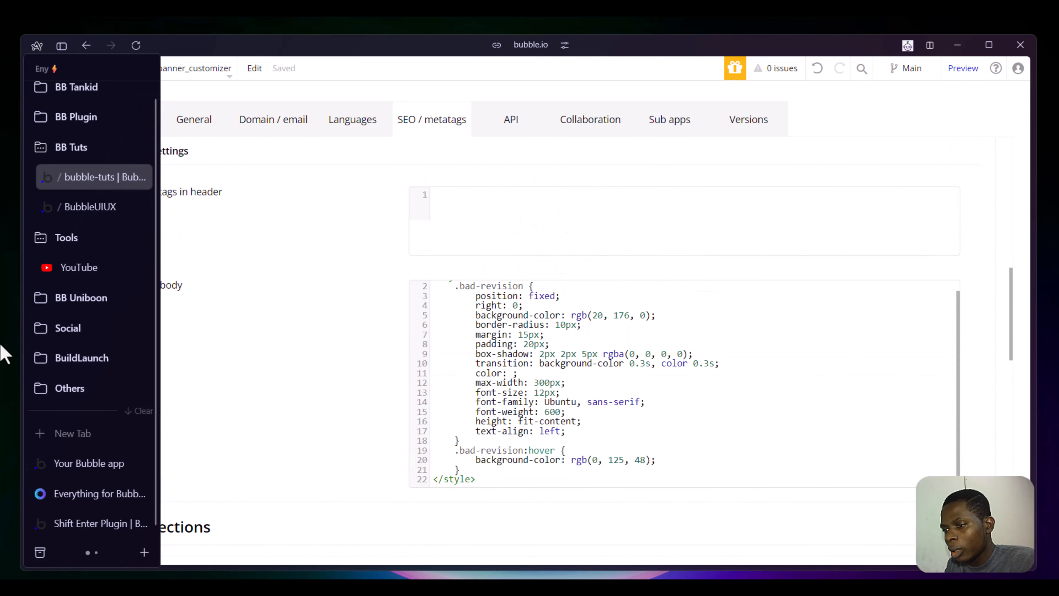
click(92, 208)
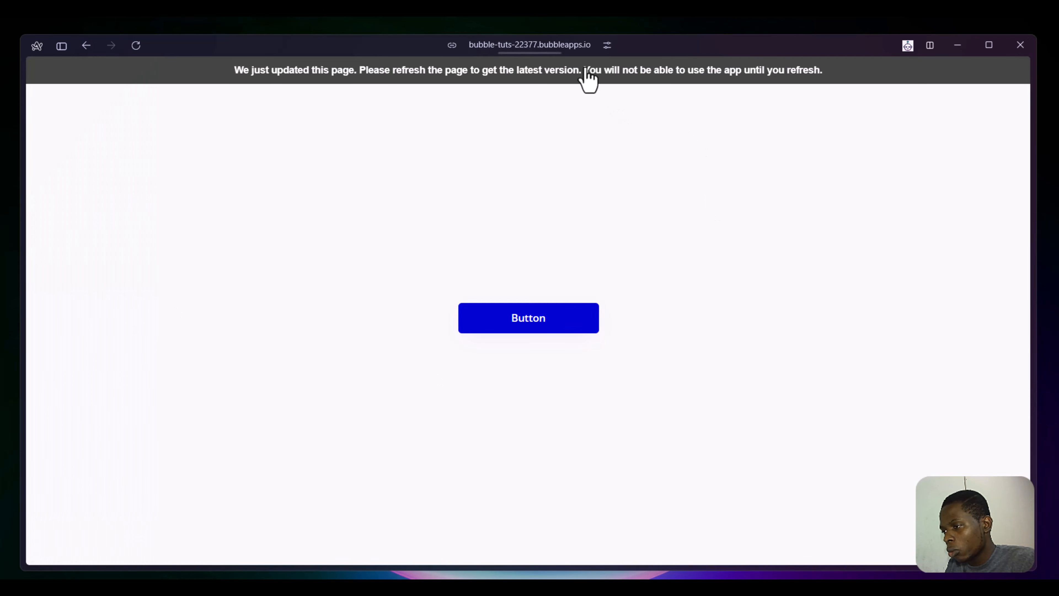
click(586, 76)
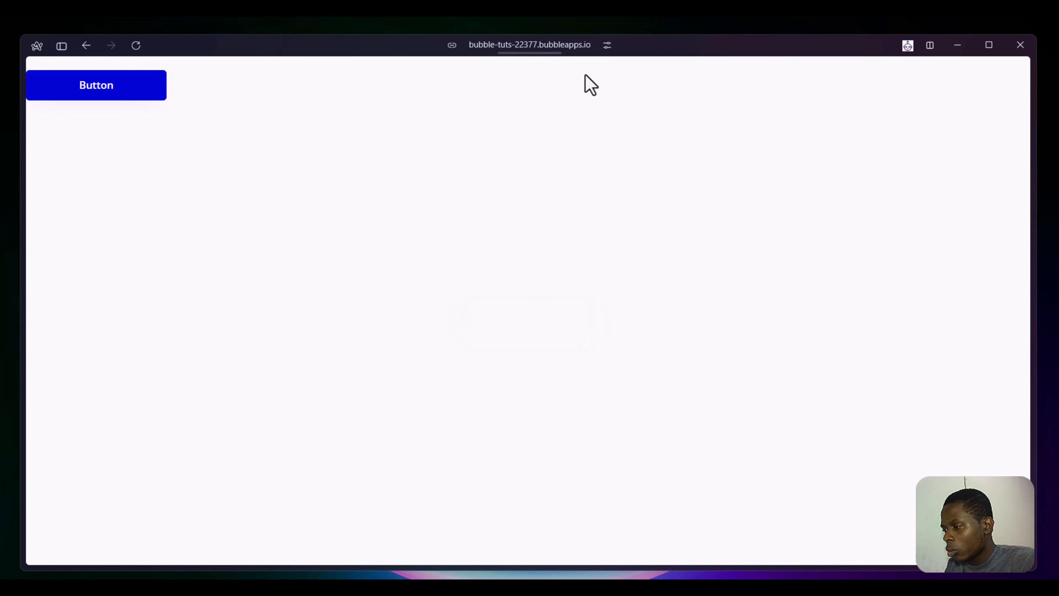
Open the index page in the editor, move its button to the middle of the page, and view the update banner in the preview
mouse_move(3, 360)
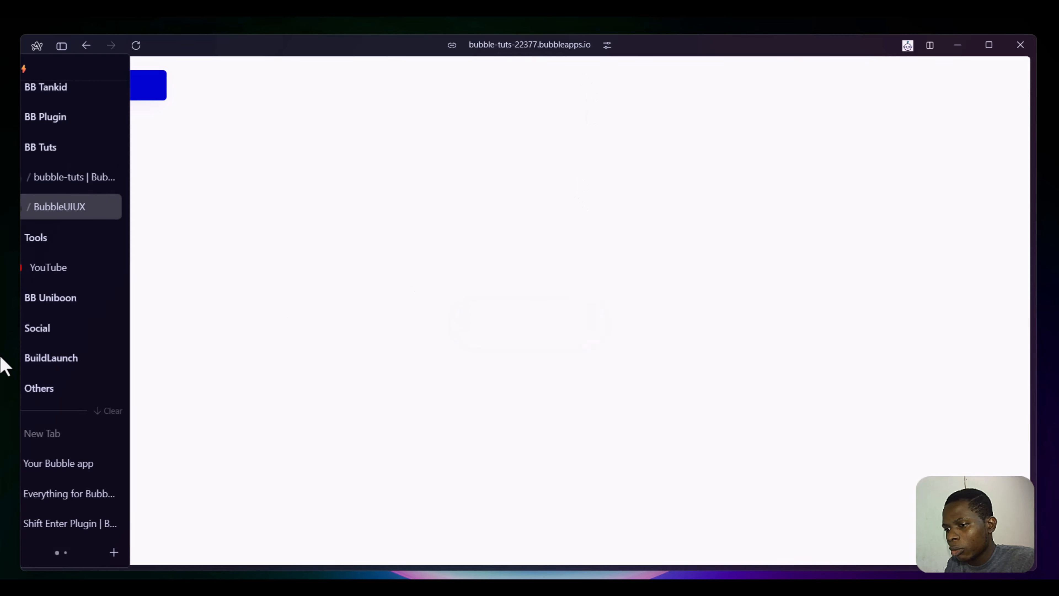
click(94, 183)
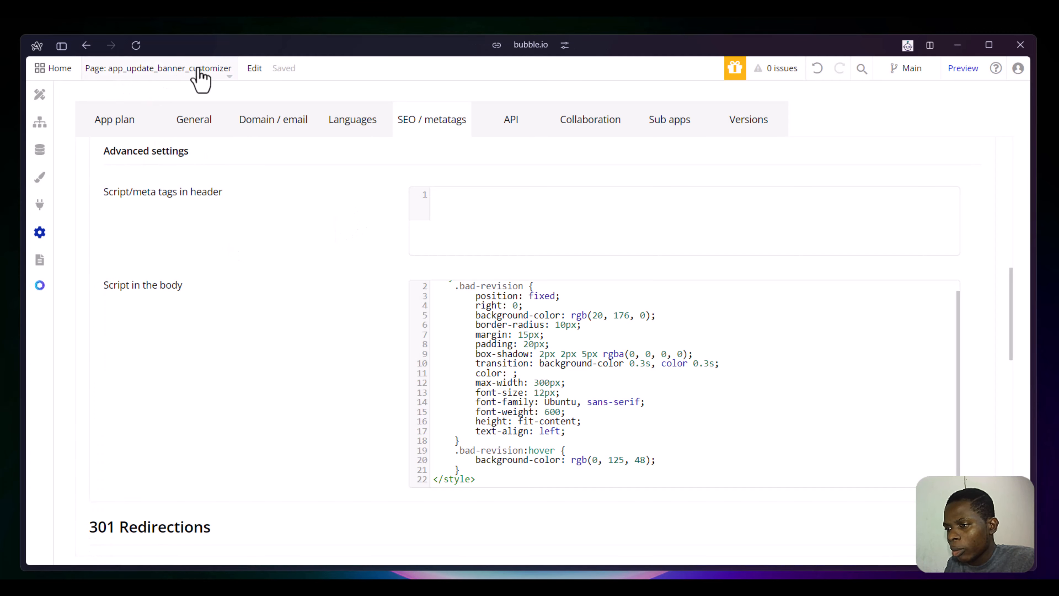
click(201, 79)
click(139, 130)
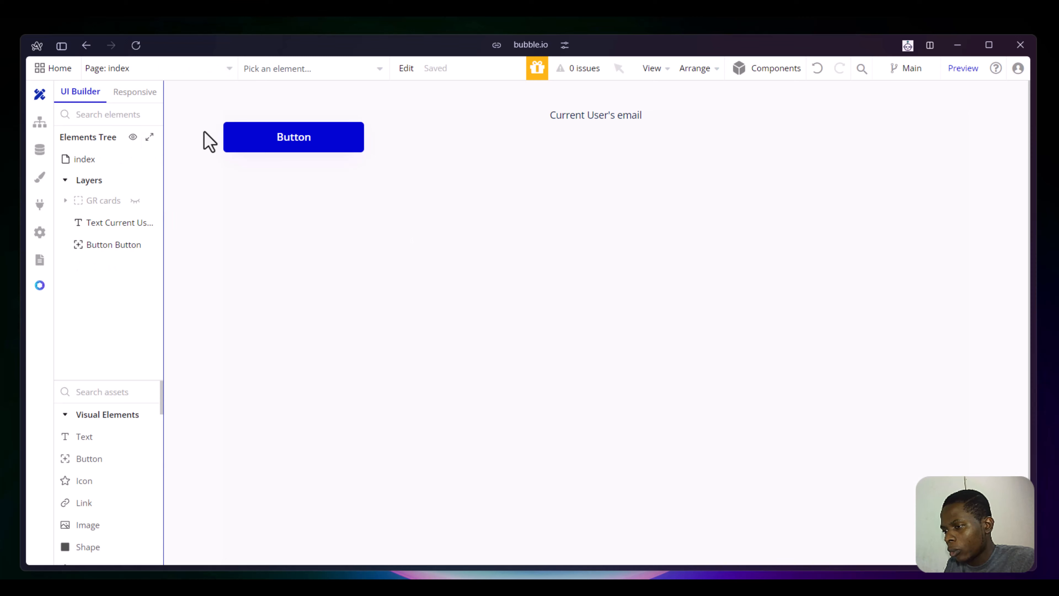
click(300, 137)
drag(305, 137, 614, 316)
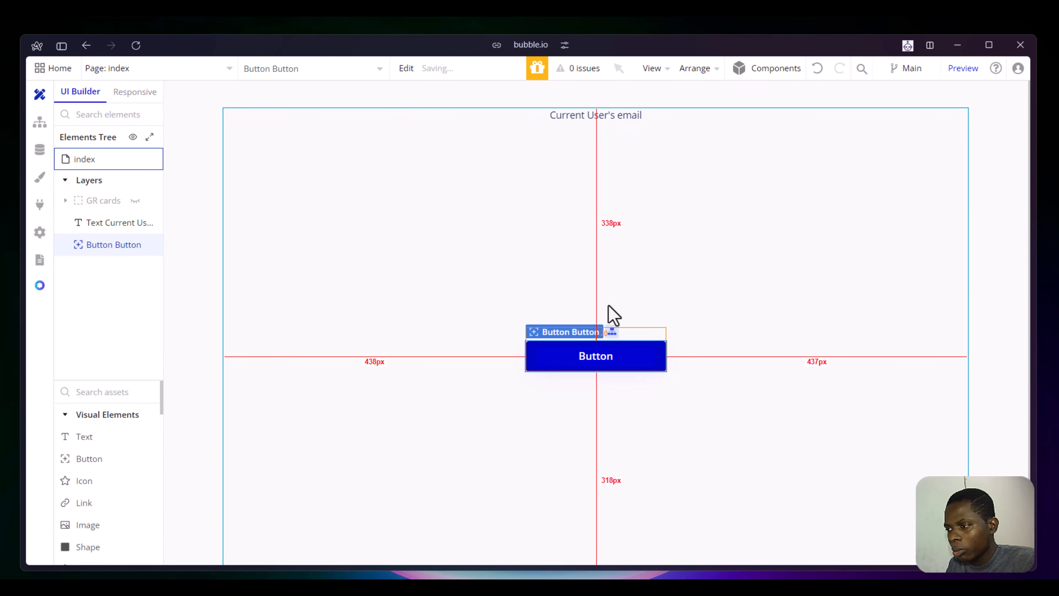
mouse_move(5, 144)
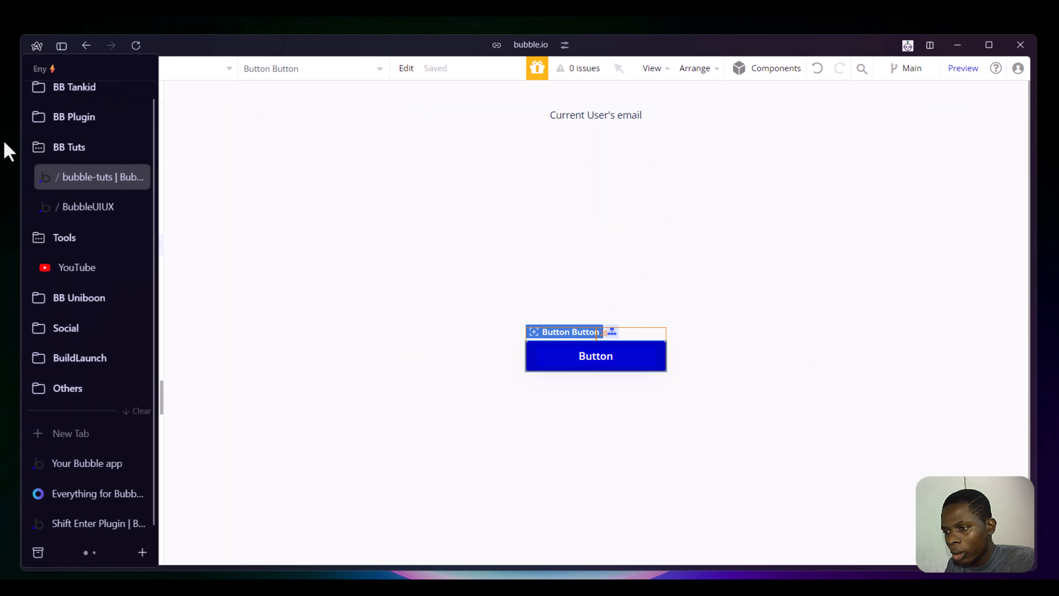
click(68, 207)
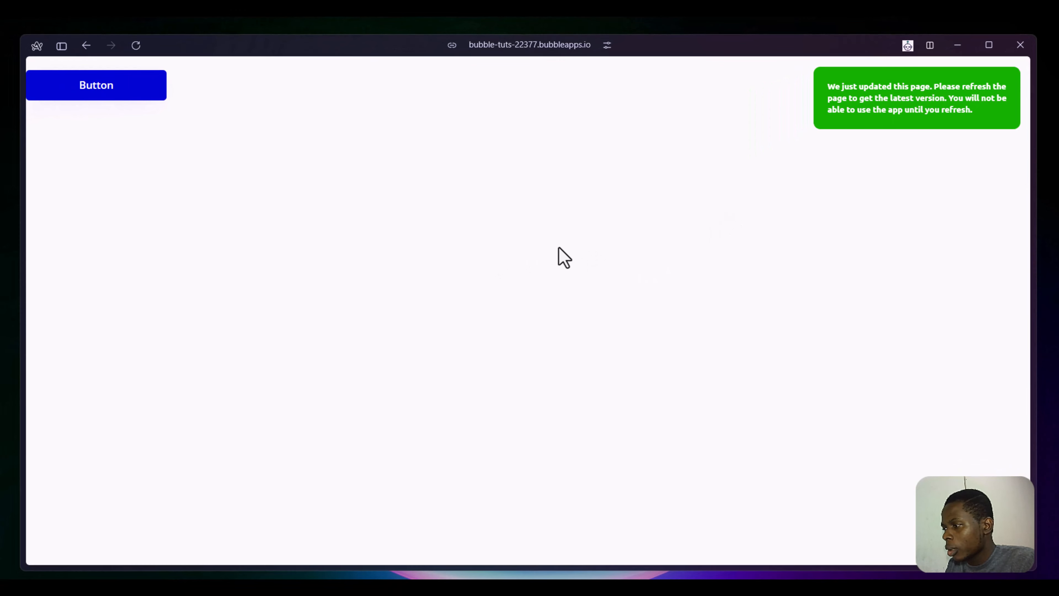
Return to the editor's SEO / metatags settings and delete all the style code from Script in the body
mouse_move(1, 237)
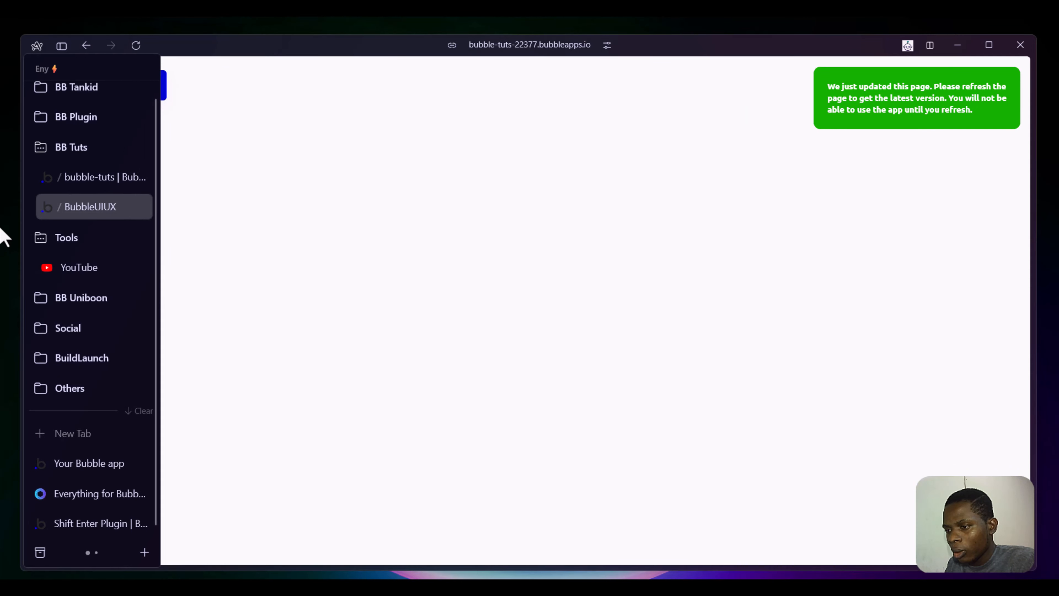
click(79, 178)
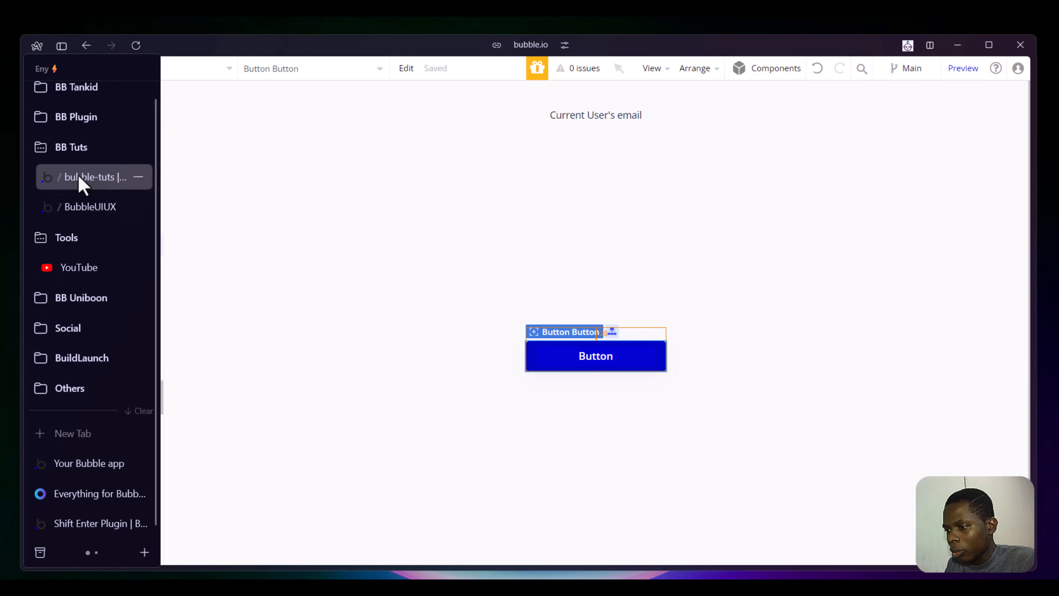
click(448, 210)
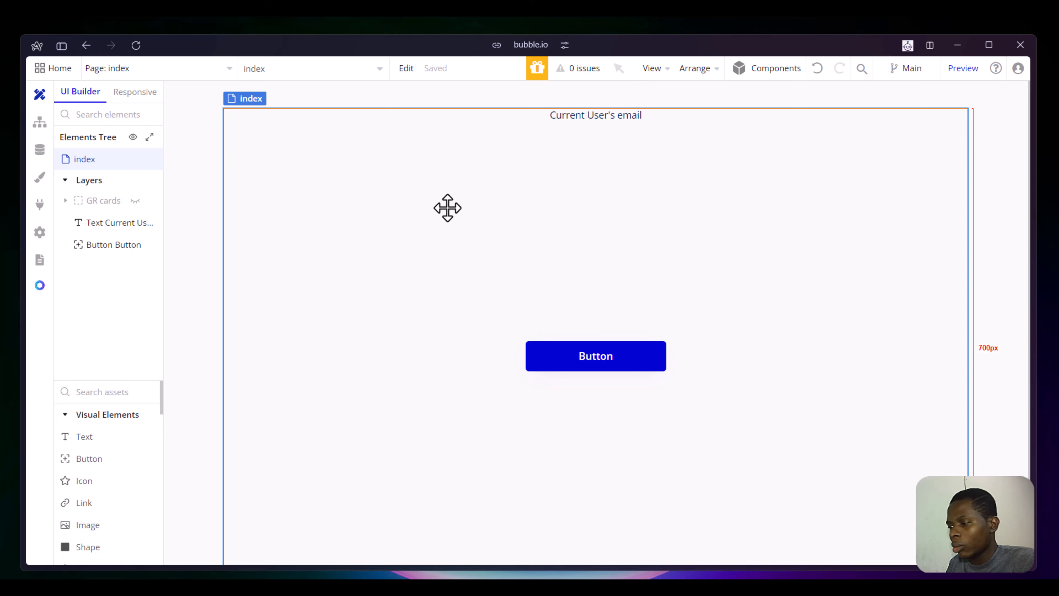
scroll(130, 455, down, 1)
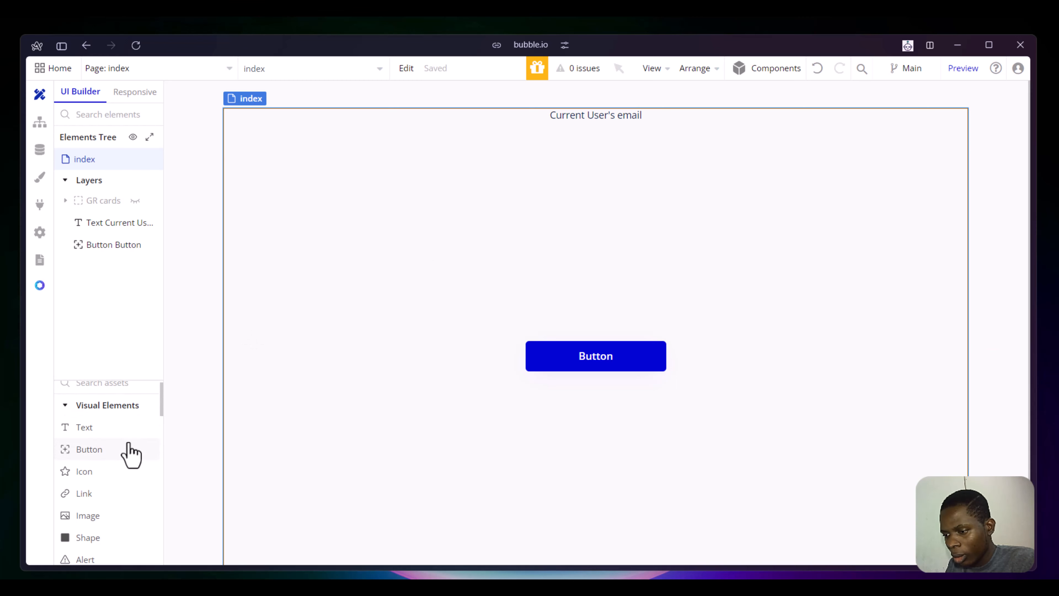
scroll(131, 455, down, 2)
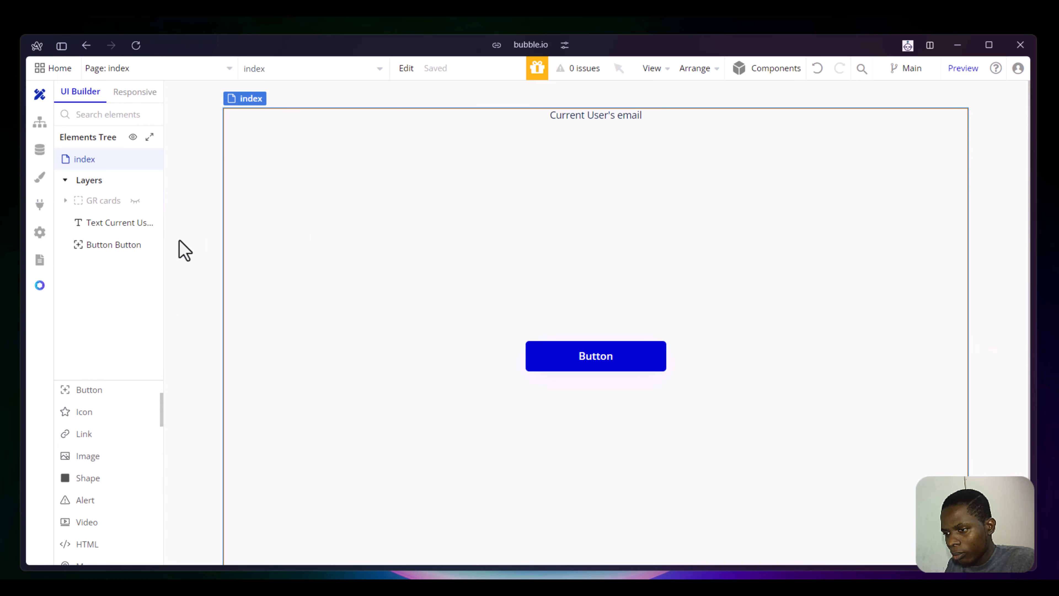
click(41, 234)
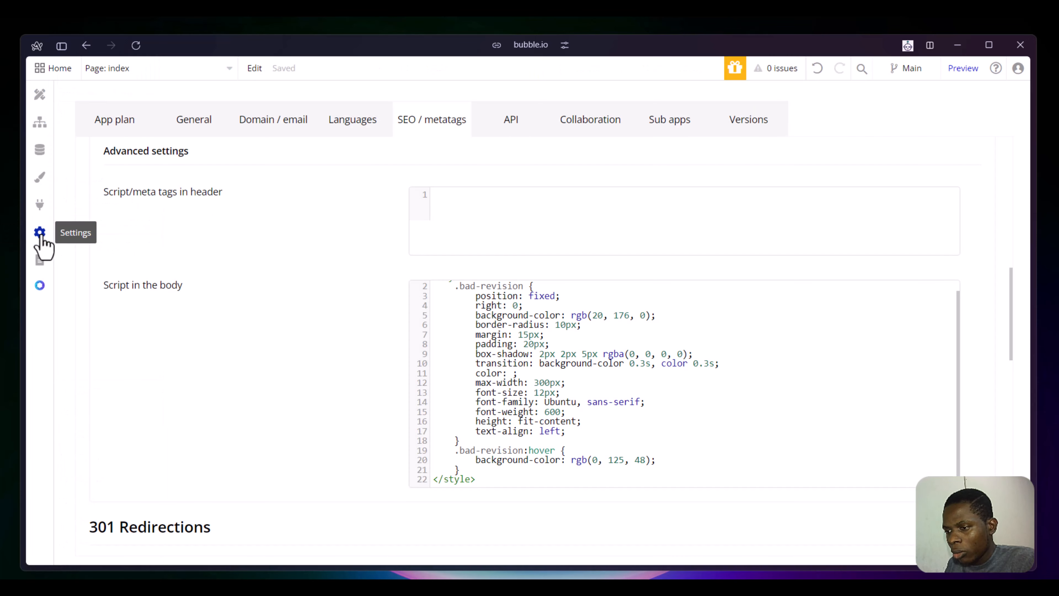
click(612, 402)
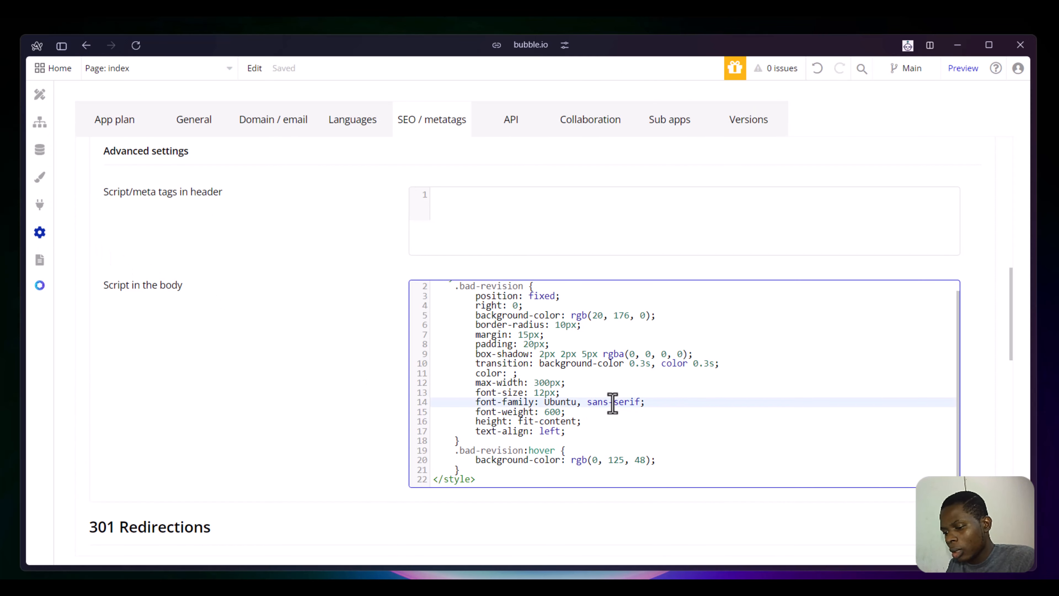
key(ctrl+a)
key(BackSpace)
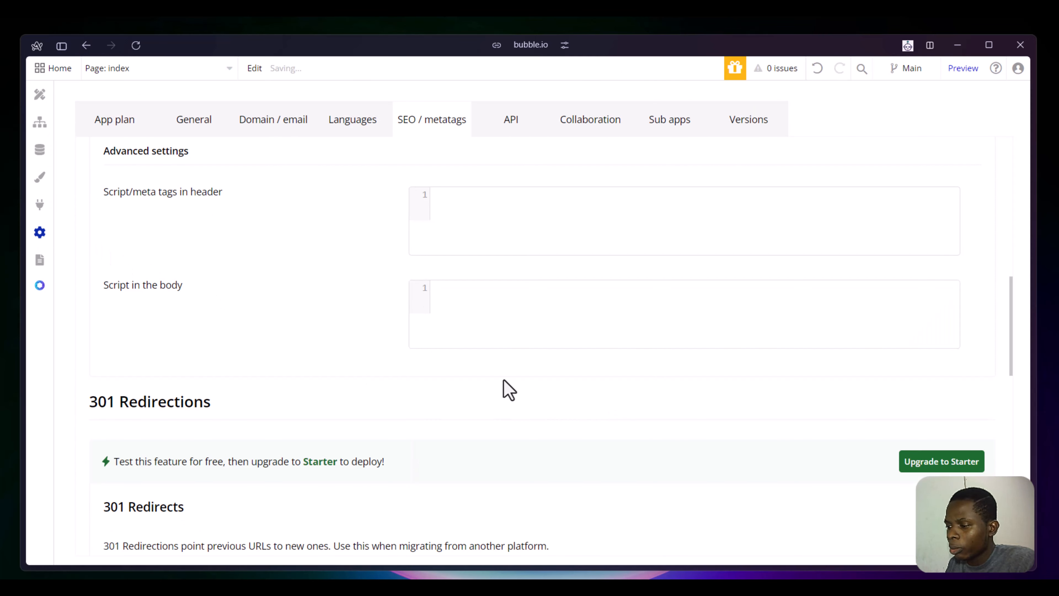
Draw an HTML element about 46 by 152 px in the index page's upper corner and replace its content with the copied banner style code
click(40, 105)
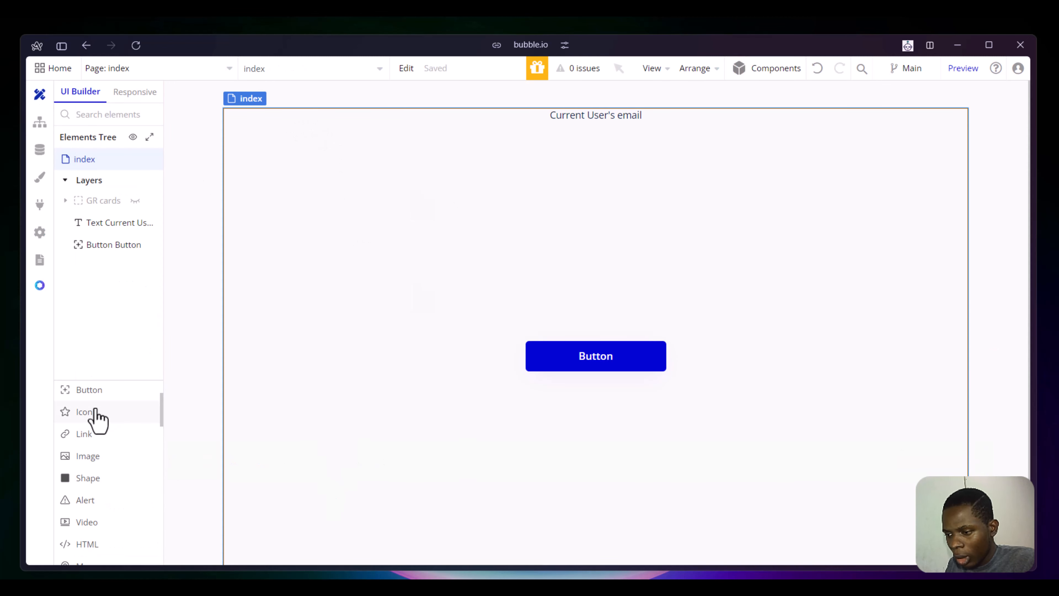
scroll(81, 442, down, 3)
click(81, 476)
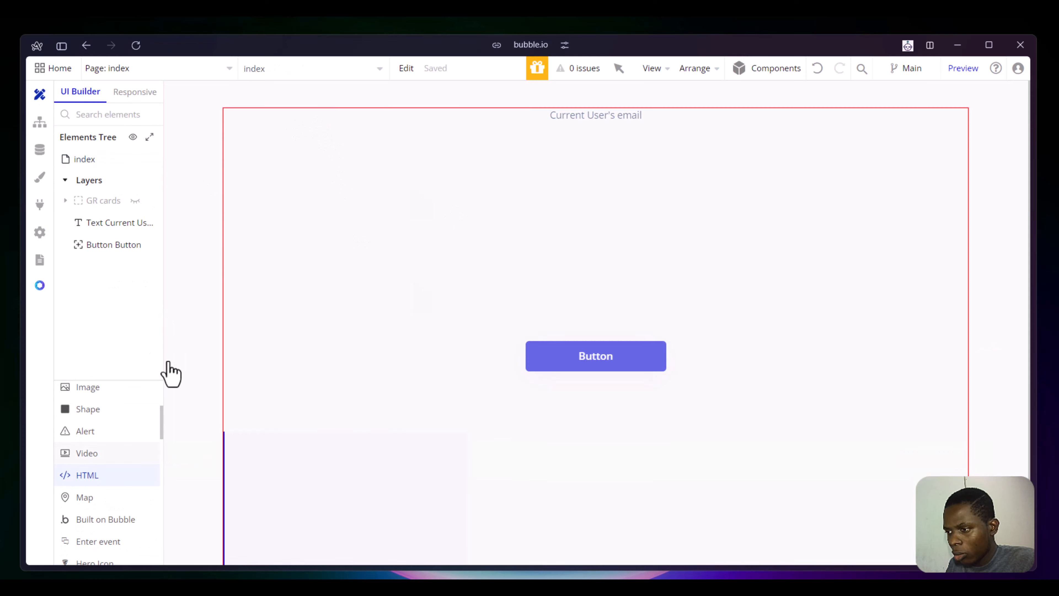
drag(236, 133, 267, 166)
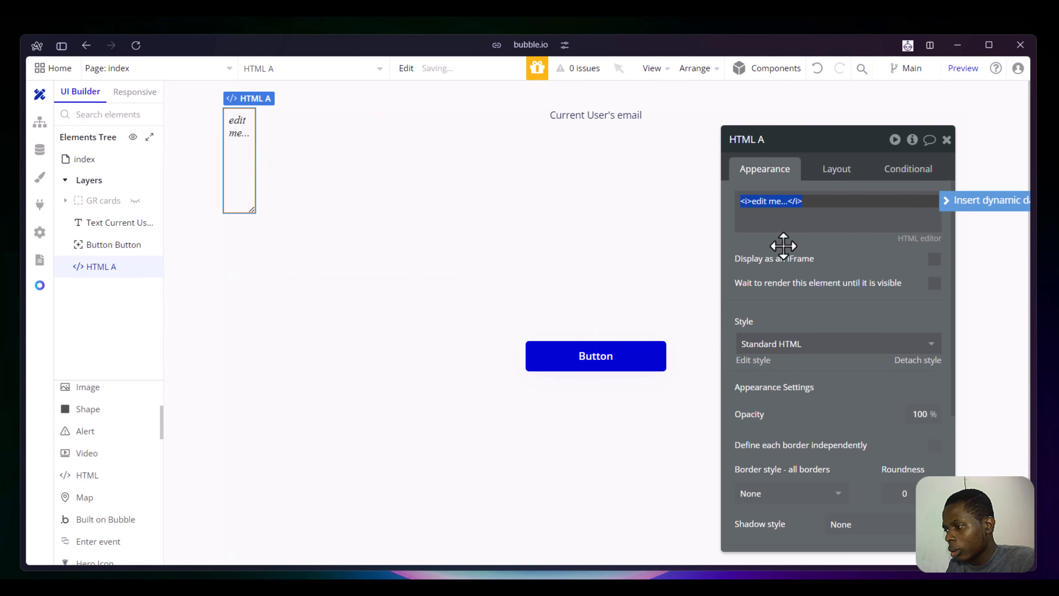
text(<style>   .bad-revision {     position: fixed;     right: 0;     background-color: rgb(20, 176, 0);     border-radius: 10px;     margin: 15px;     padding: 20px;     box-shadow: 2px 2px 5px rgba(0, 0, 0, 0);     transition: background-color 0.3s, color 0.3s;     color: ;     max-width: 300px;     font-size: 12px;     font-family: Ubuntu, sans-serif;     font-weight: 600;     height: fit-content;     text-align: left;   }   .bad-revision:hover {     background-color: rgb(0, 125, 48);   } </style>)
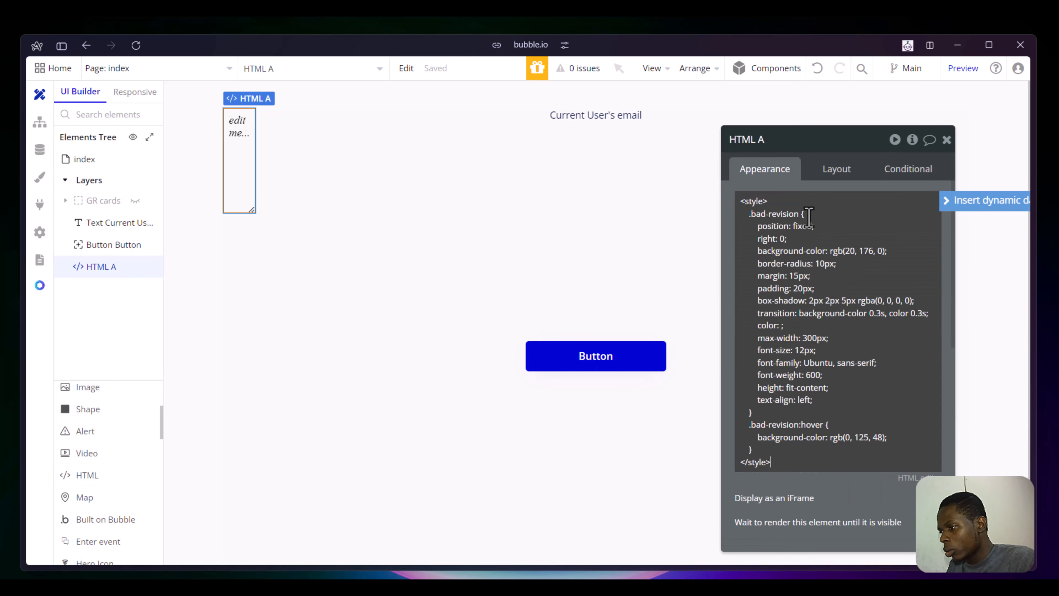
click(759, 484)
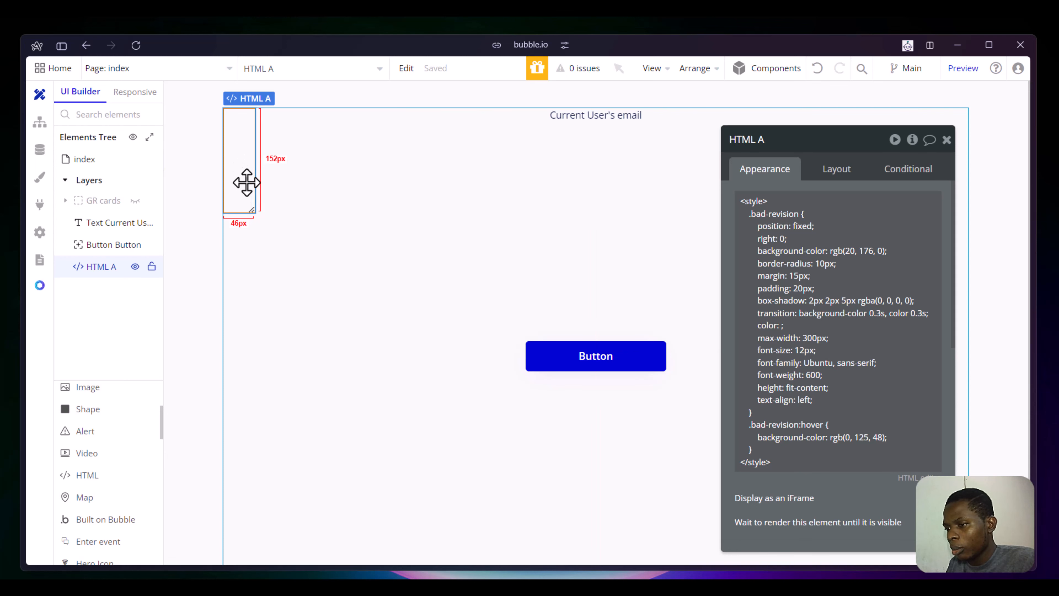
Set the HTML element's width and minimum height to 10 px and make it fixed-height
click(834, 169)
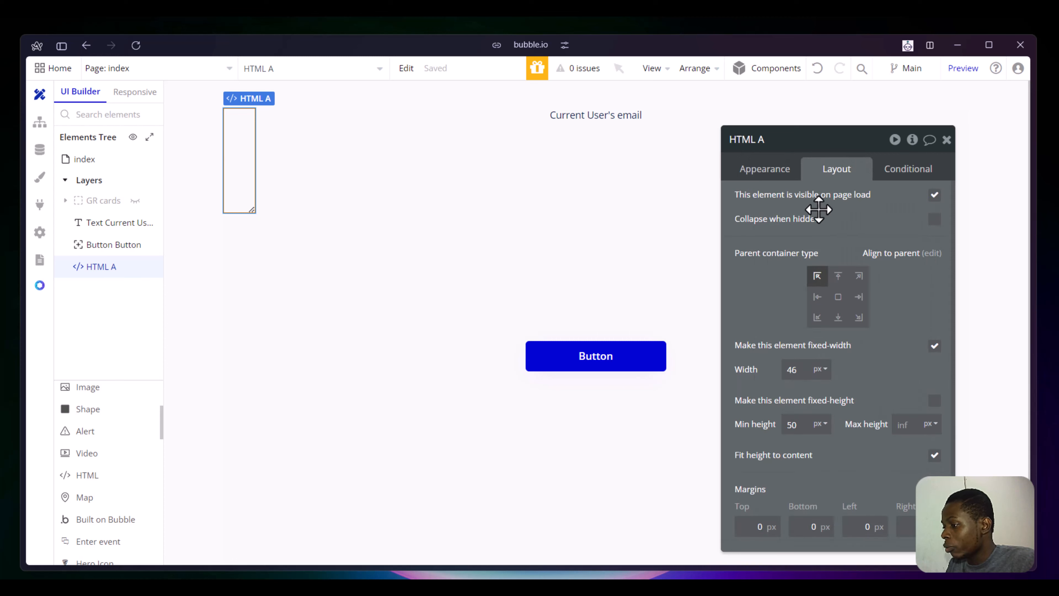
click(806, 372)
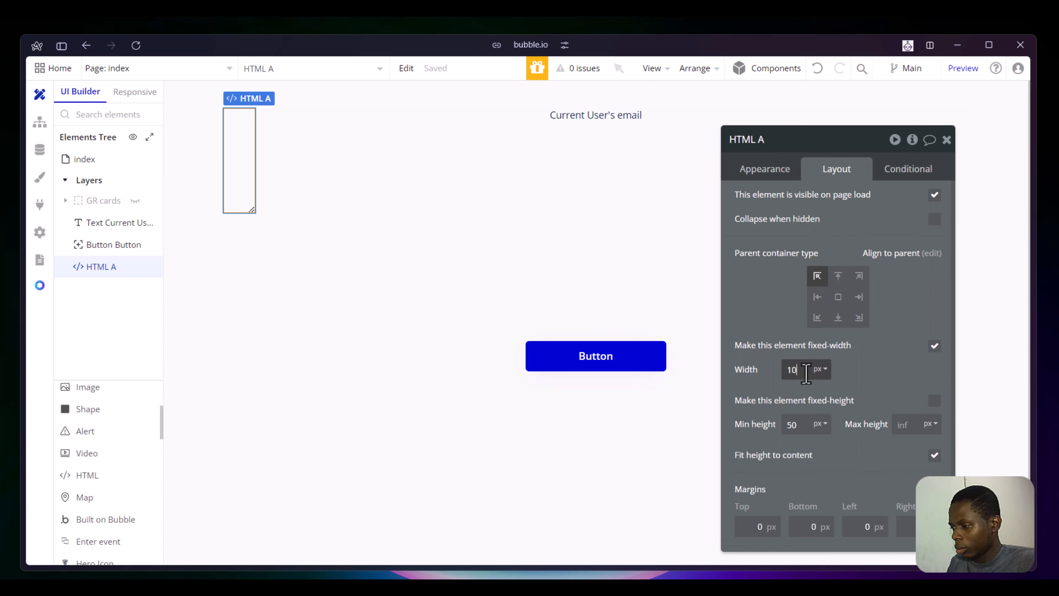
text(10)
key(Return)
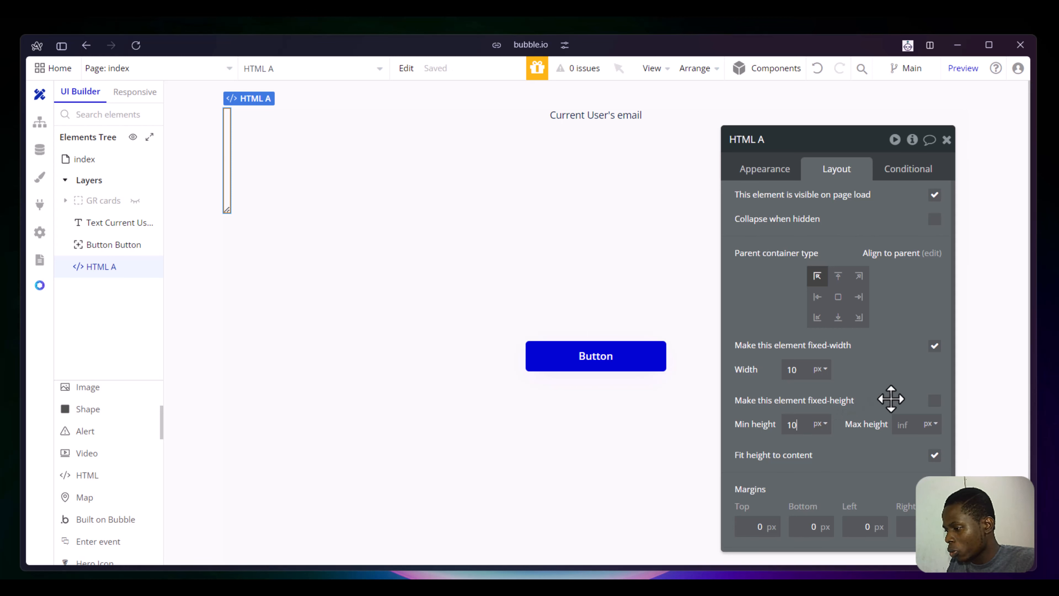
click(935, 400)
click(648, 292)
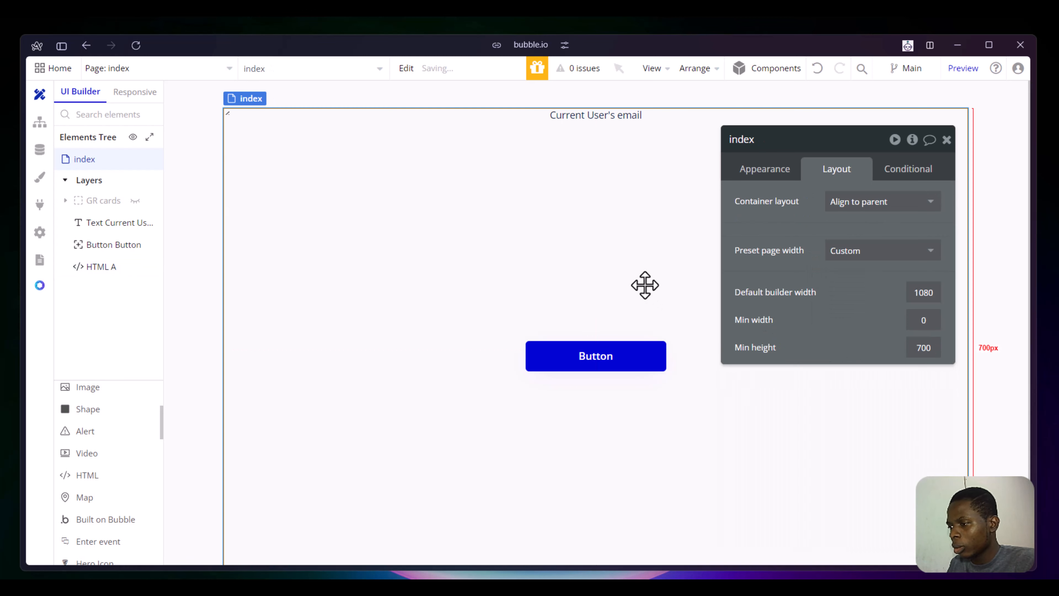
Switch to the BubbleUIUX preview and load the latest page version through the green update banner
mouse_move(25, 233)
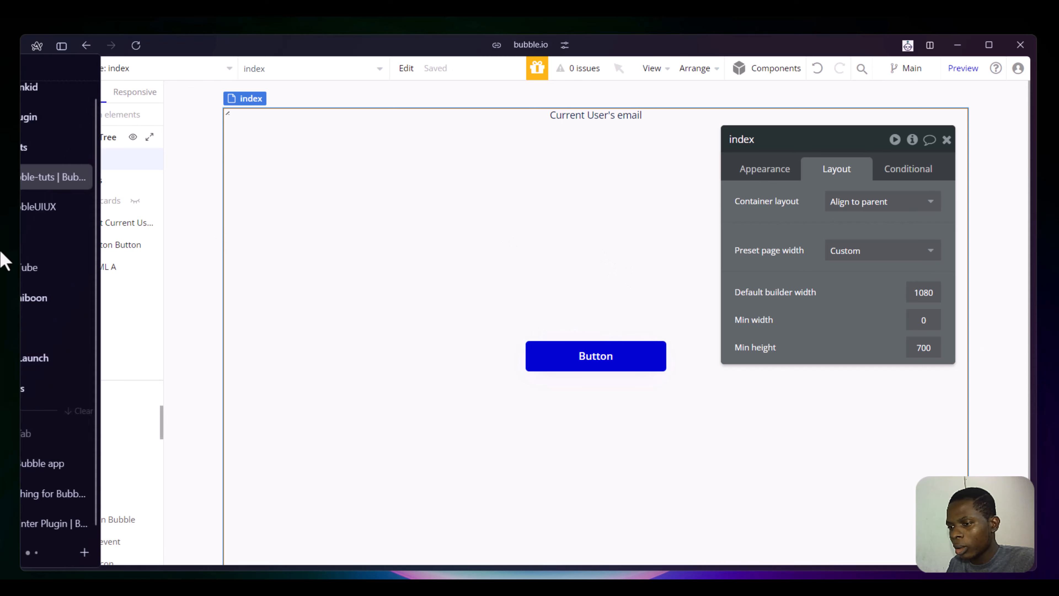
click(79, 207)
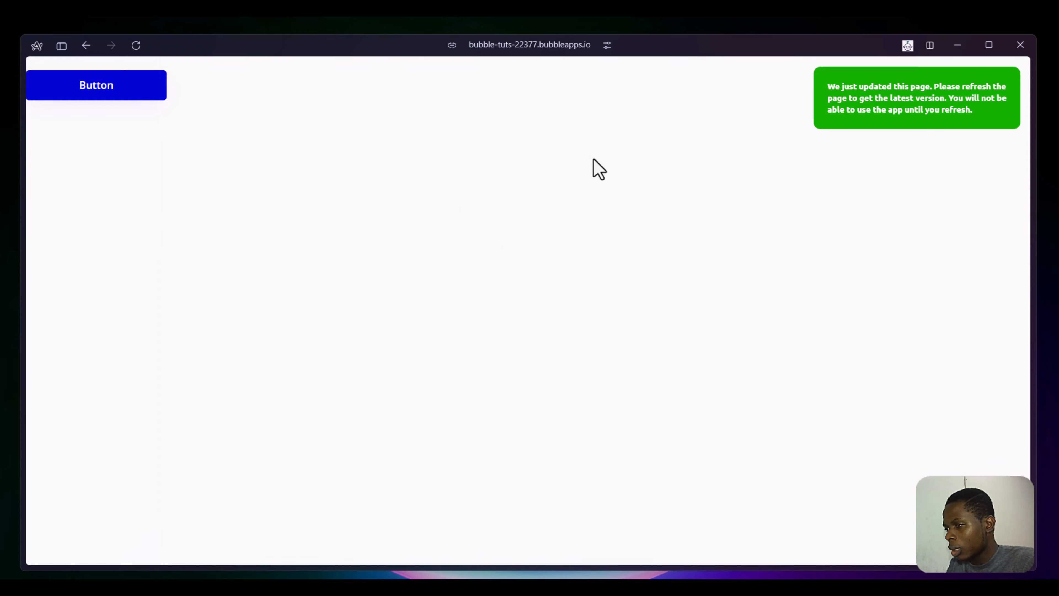
click(872, 110)
Return to the bubble-tuts editor, move the button to the index page's left edge, and view the update banner in the preview
mouse_move(3, 361)
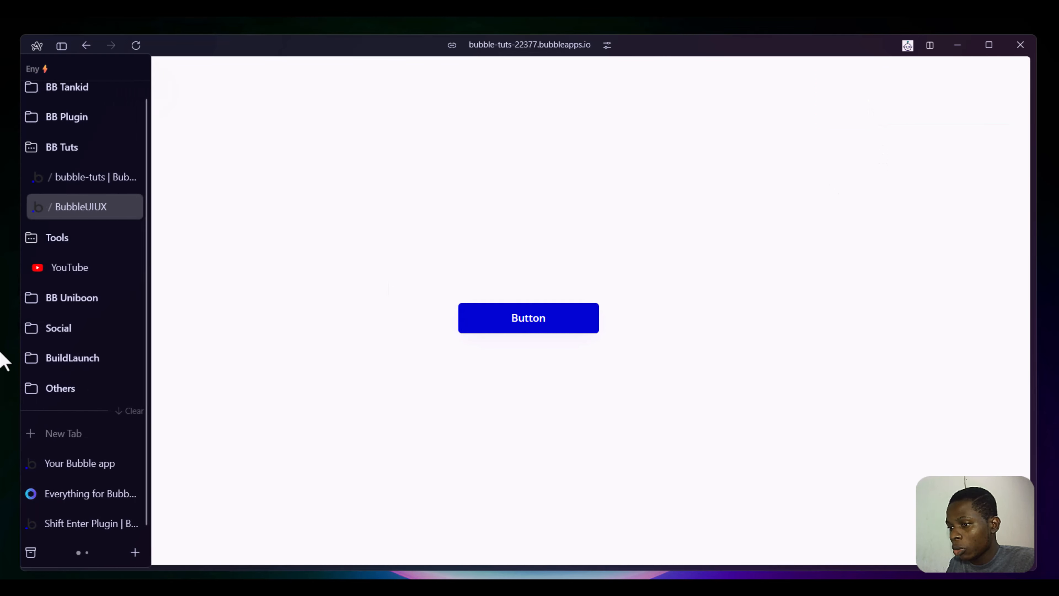
click(104, 176)
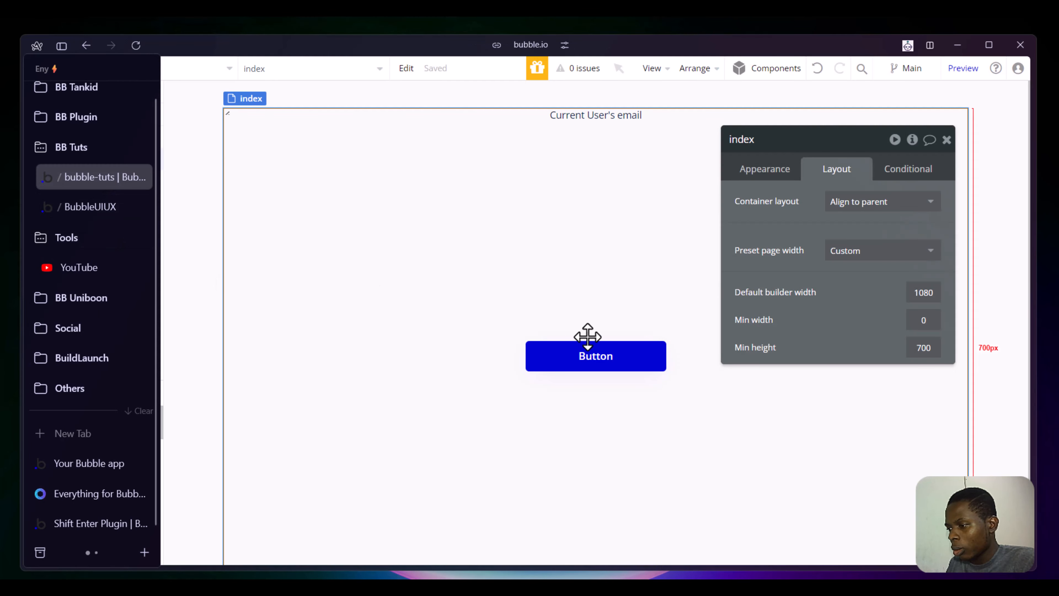
click(592, 352)
drag(534, 355, 363, 372)
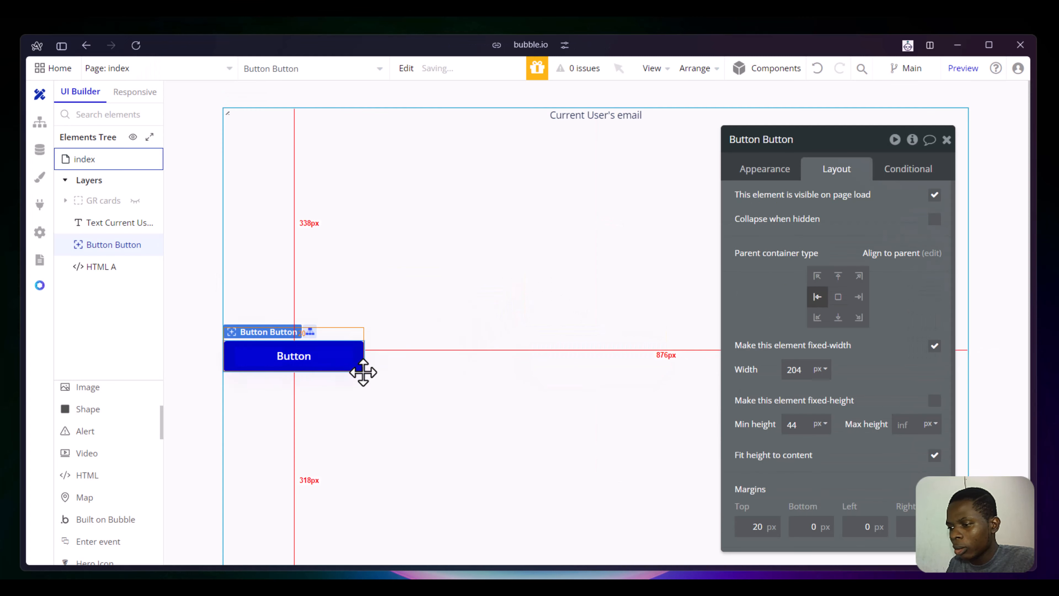
mouse_move(2, 190)
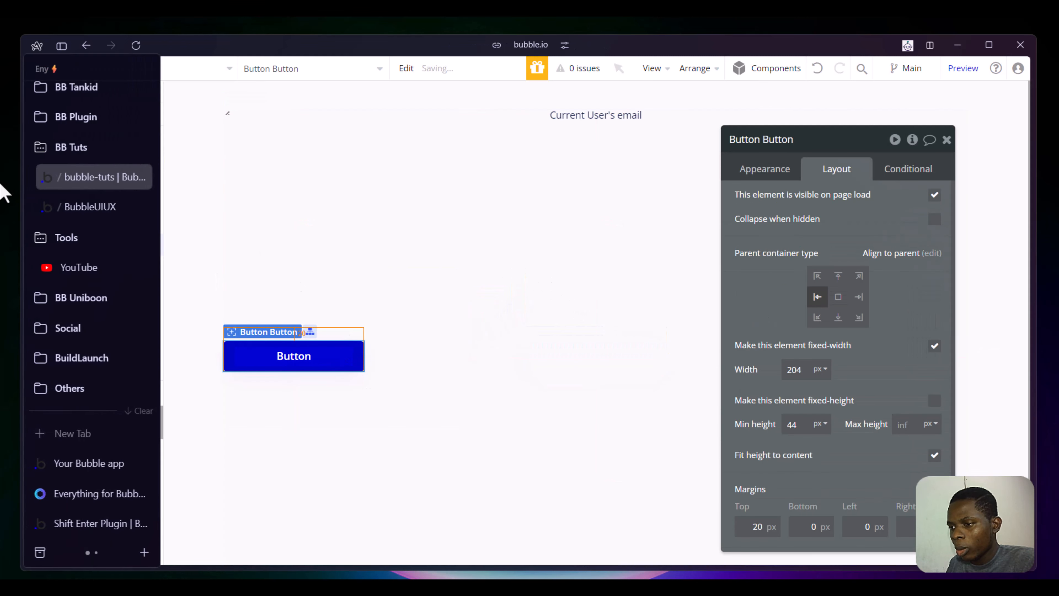
click(96, 208)
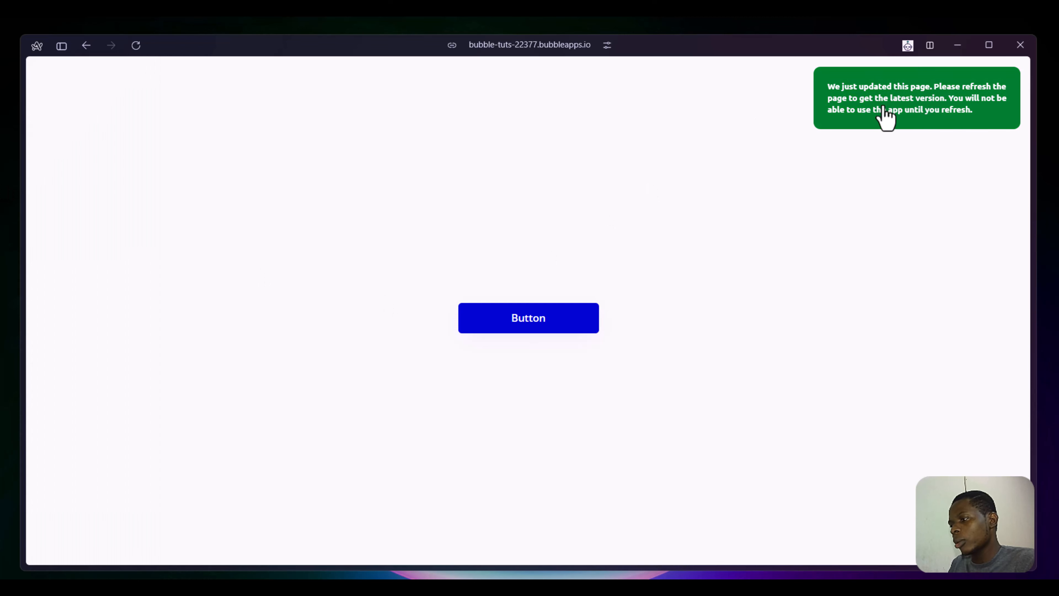